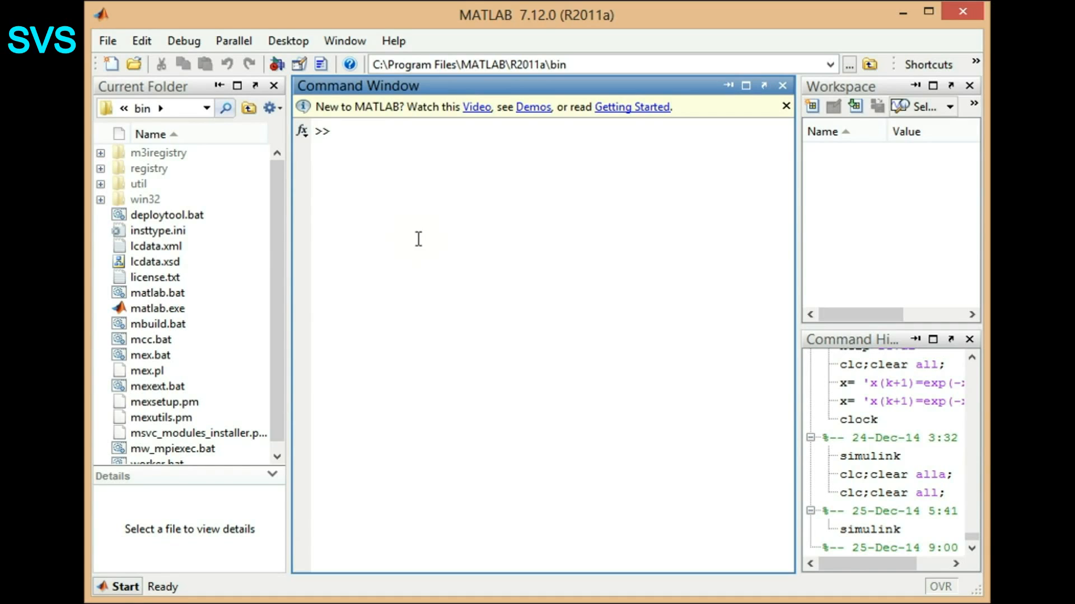
- Open the Simulink Library Browser and create a new blank model
click(277, 64)
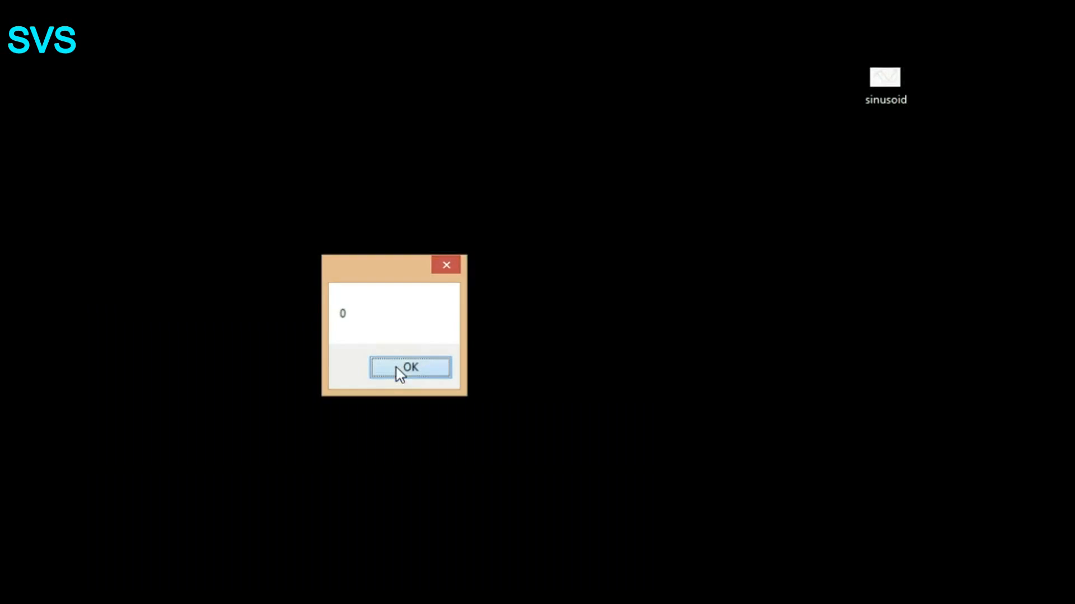
click(403, 368)
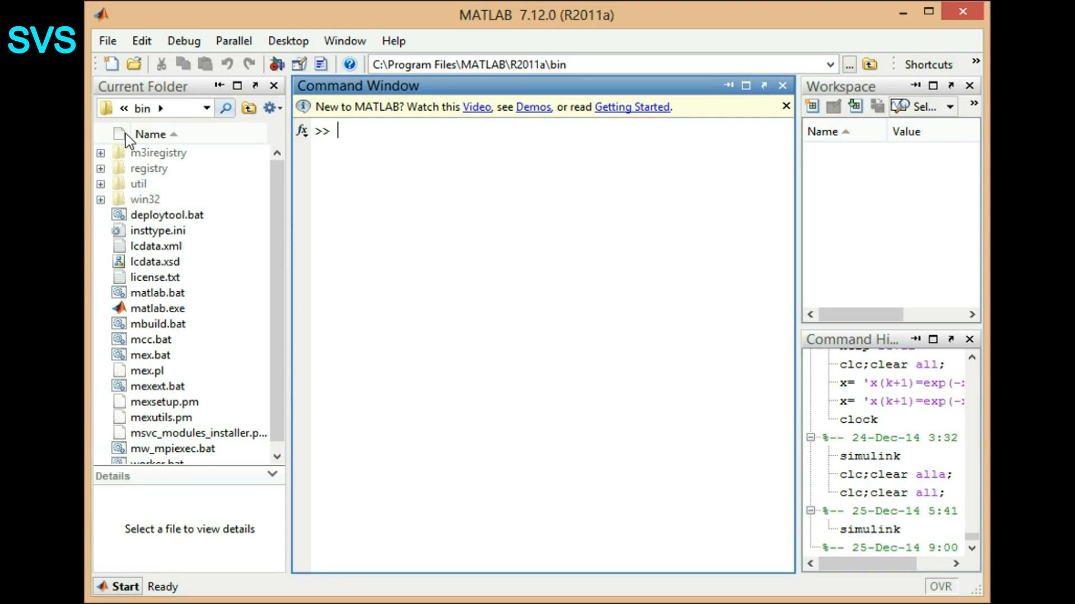
click(276, 63)
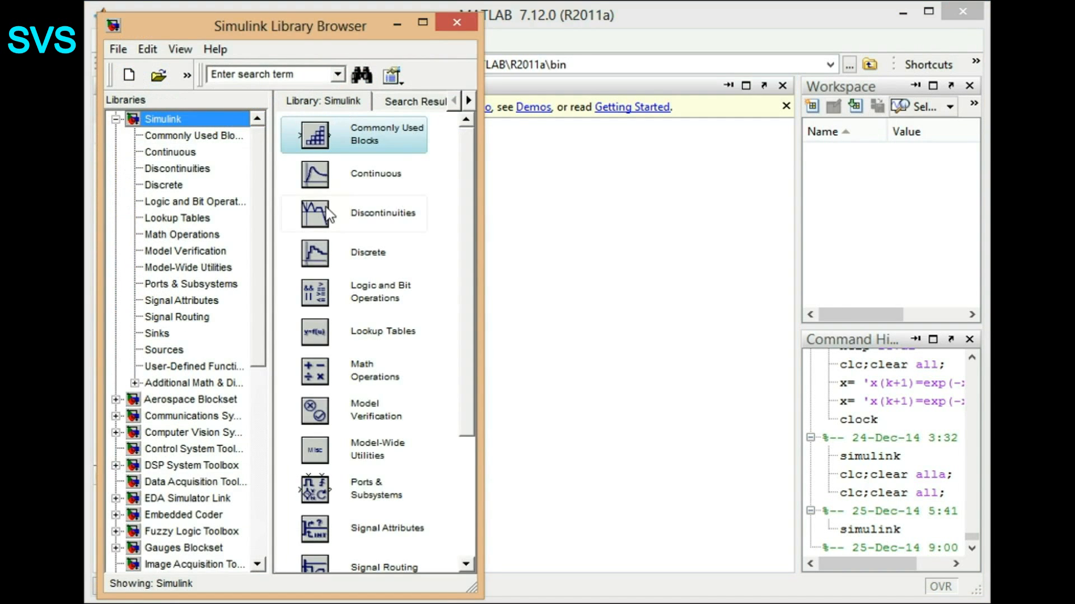
click(130, 76)
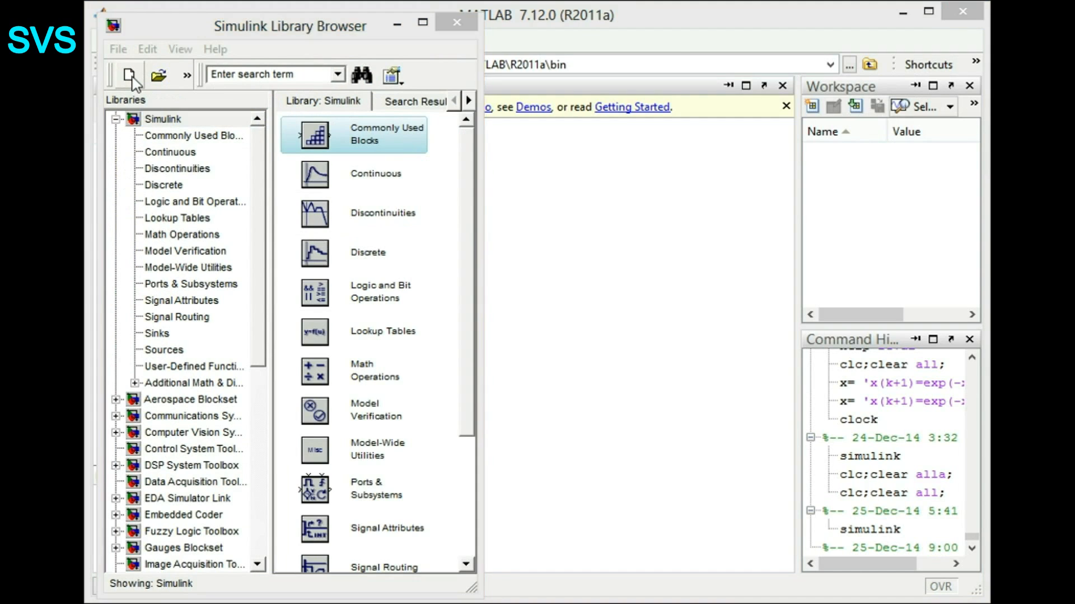
- Resize the untitled model window to a narrower, taller shape and place it beside the Library Browser
drag(462, 7, 670, 109)
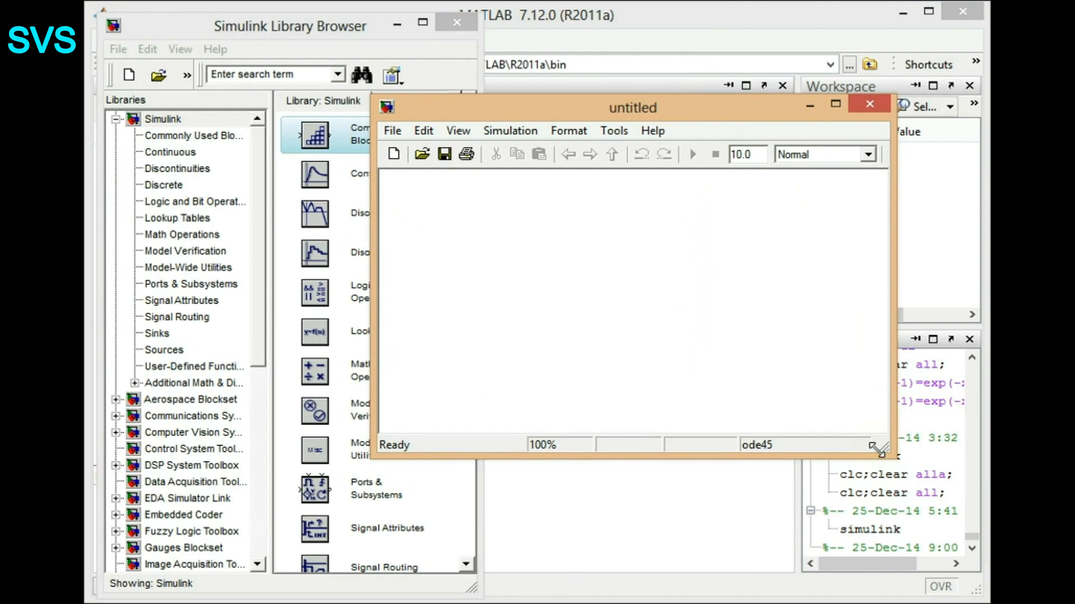
drag(884, 448, 724, 538)
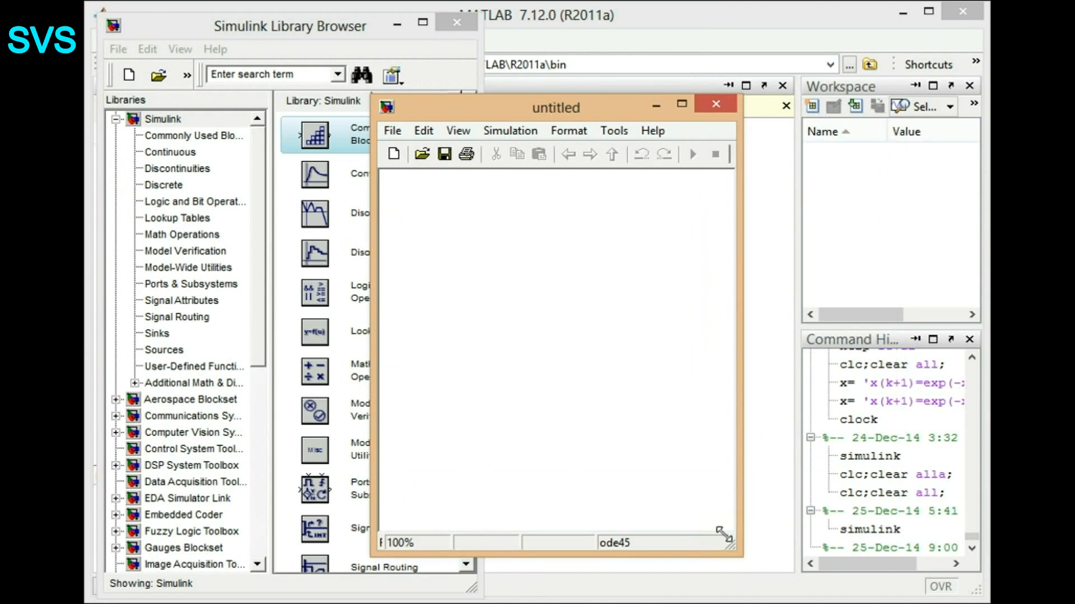
drag(559, 112, 697, 89)
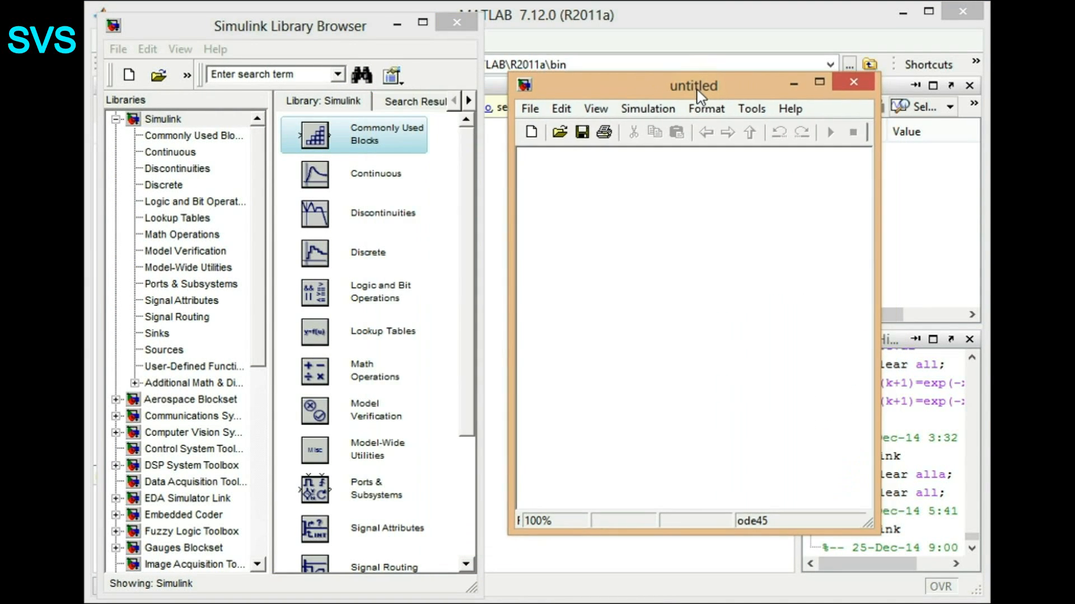
- Add a Constant block from Commonly Used Blocks and a Display block from Sinks to the model
click(200, 139)
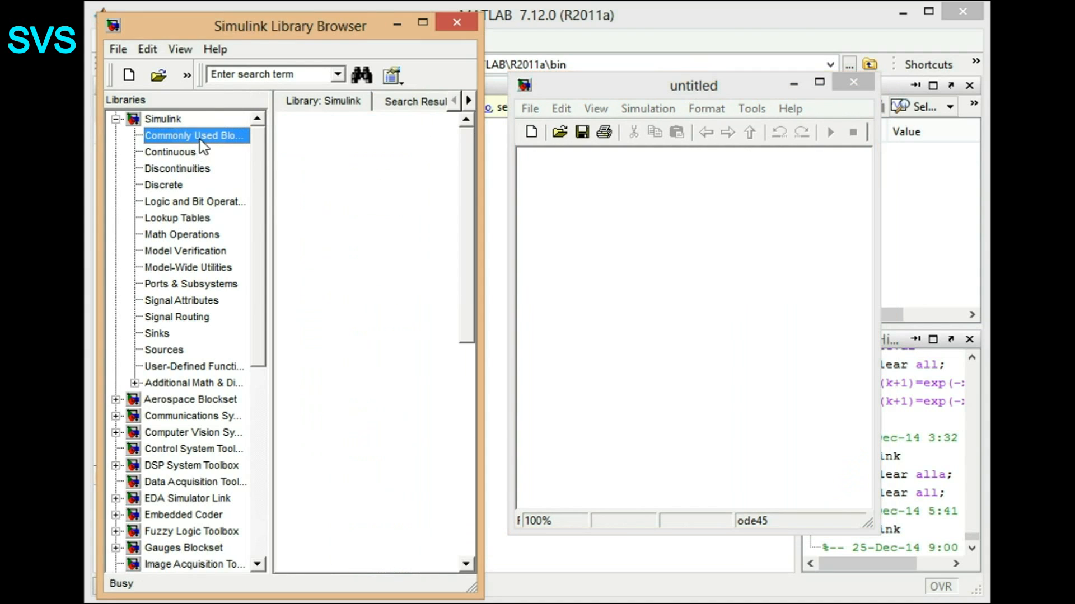
drag(317, 219, 572, 227)
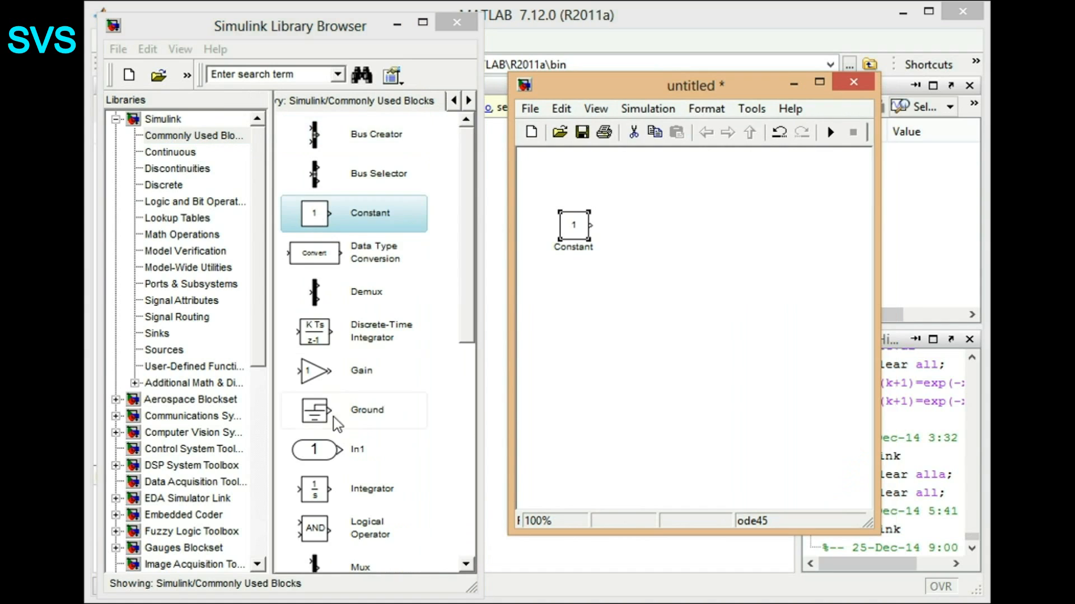
click(157, 334)
drag(318, 143, 669, 228)
- Connect the Constant block to the Display block and align the Display so the signal line runs straight
click(579, 235)
ctrl+click(643, 229)
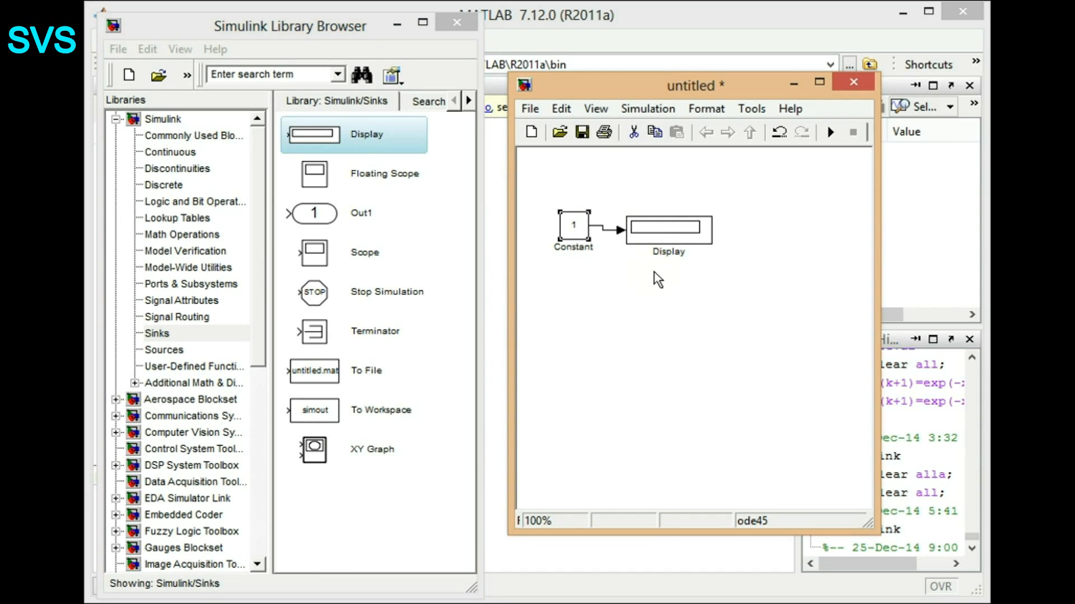
drag(653, 234, 682, 229)
- Set the Constant block's constant value to the variable a
click(576, 229)
double_click(576, 229)
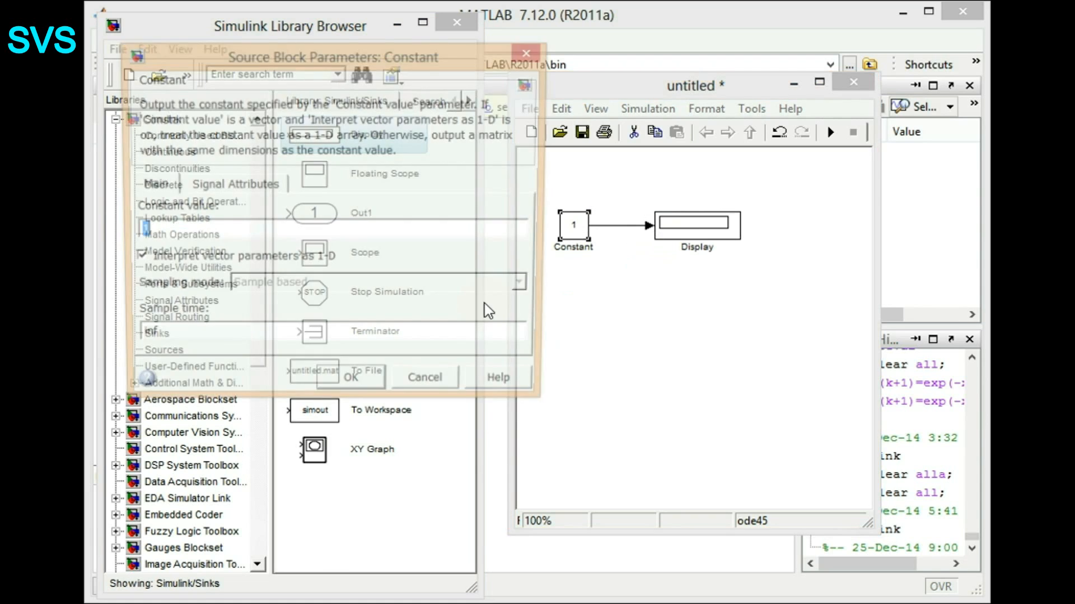
text(a)
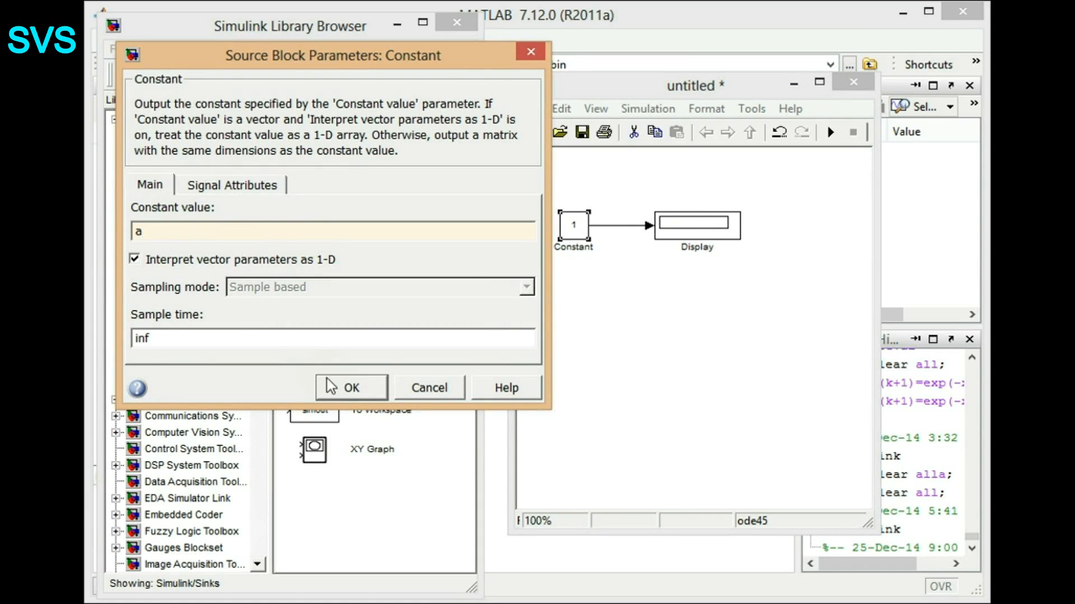
click(356, 391)
click(616, 402)
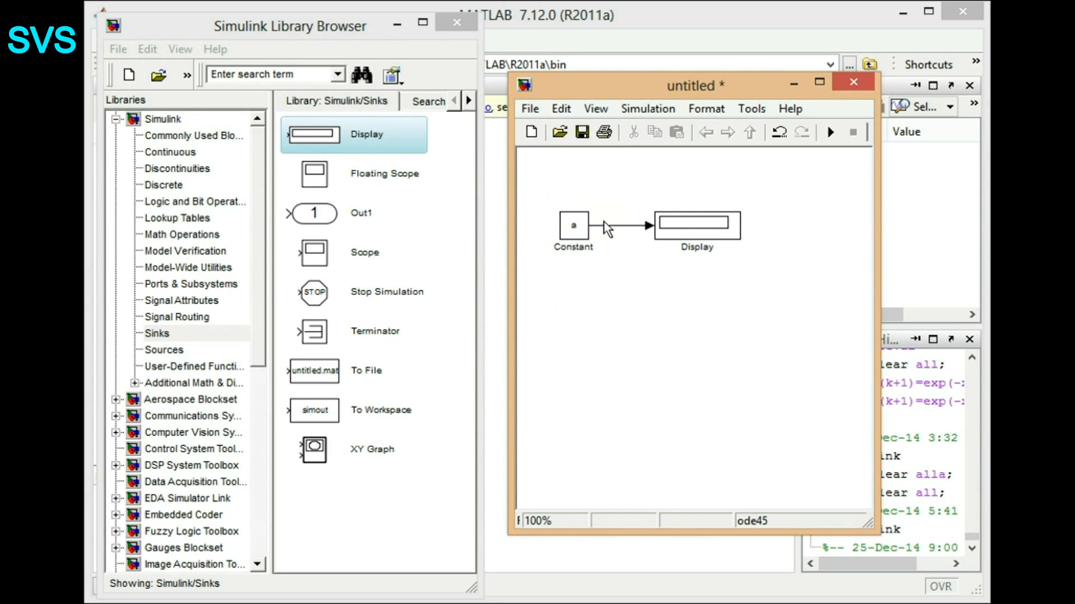
- Minimize the Library Browser, arrange the model and MATLAB windows side by side, and widen the Workspace area
click(398, 26)
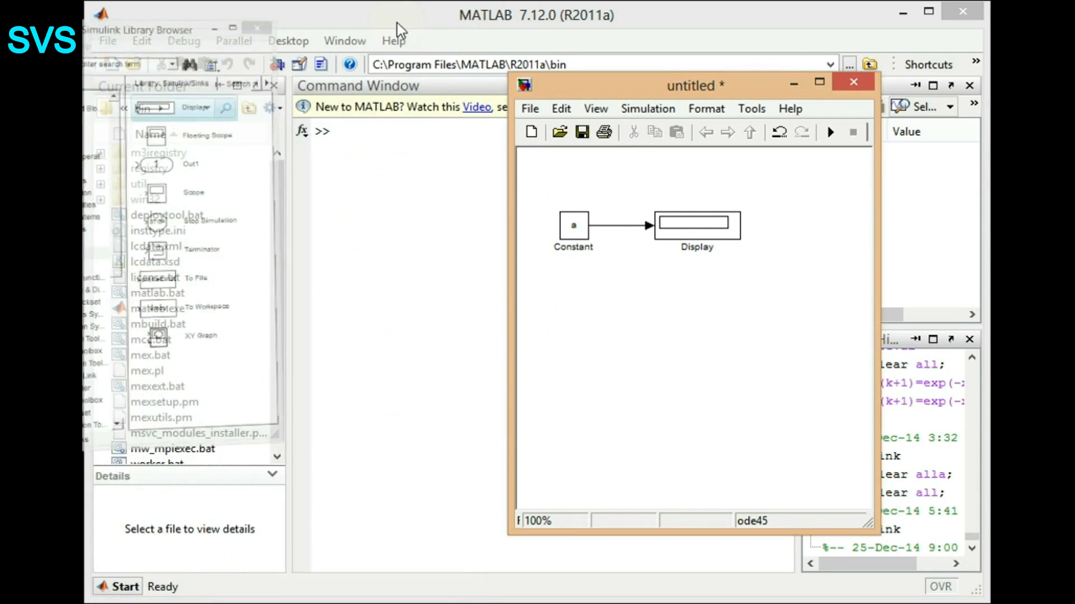
drag(581, 85, 233, 95)
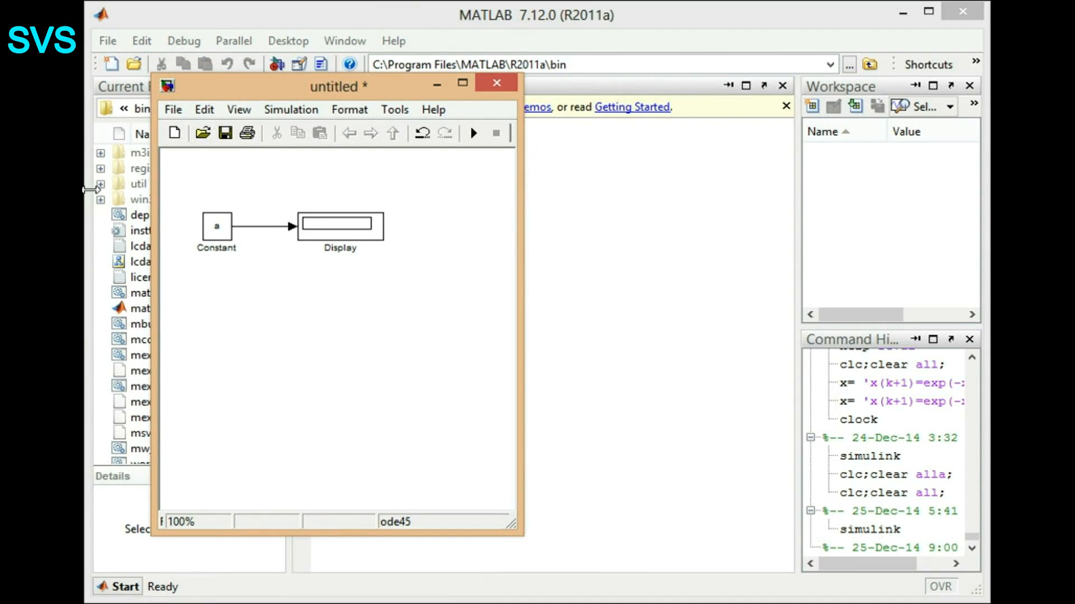
click(91, 190)
drag(91, 189, 480, 199)
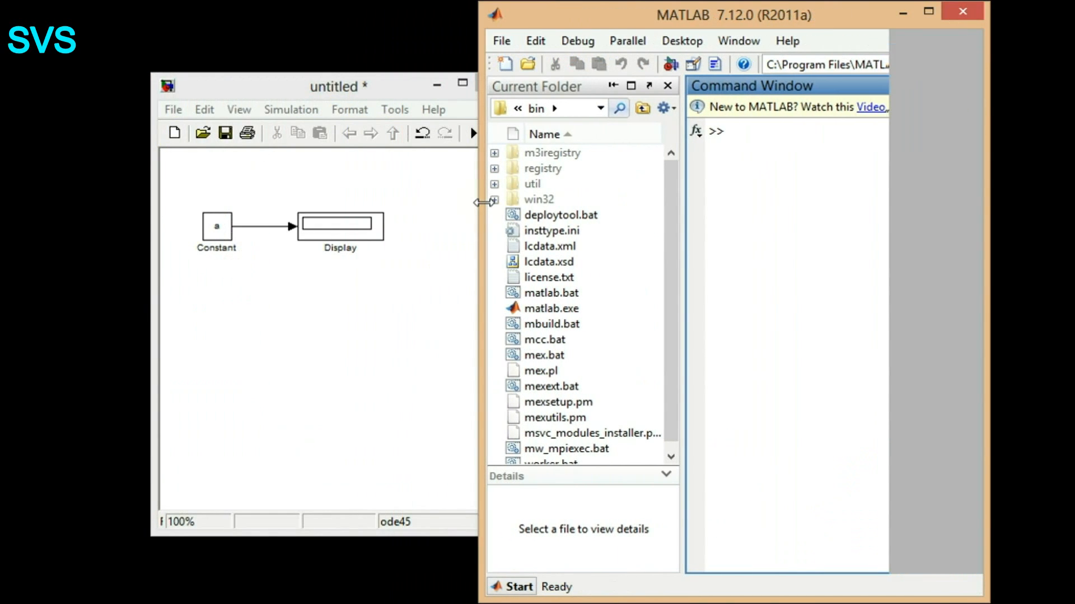
drag(317, 98, 255, 84)
drag(483, 245, 434, 243)
click(742, 221)
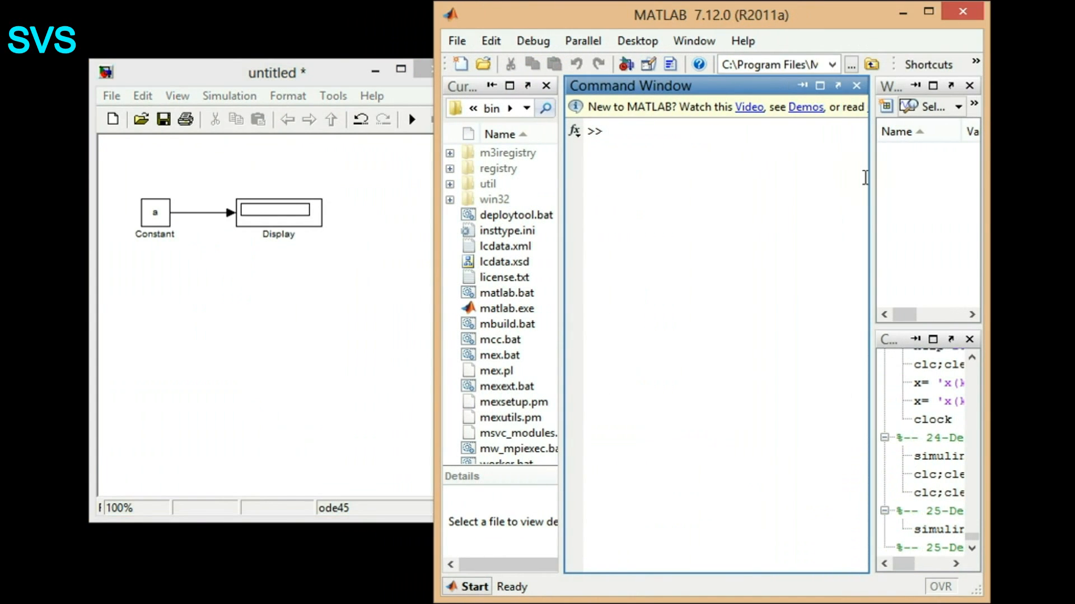
drag(871, 180, 767, 196)
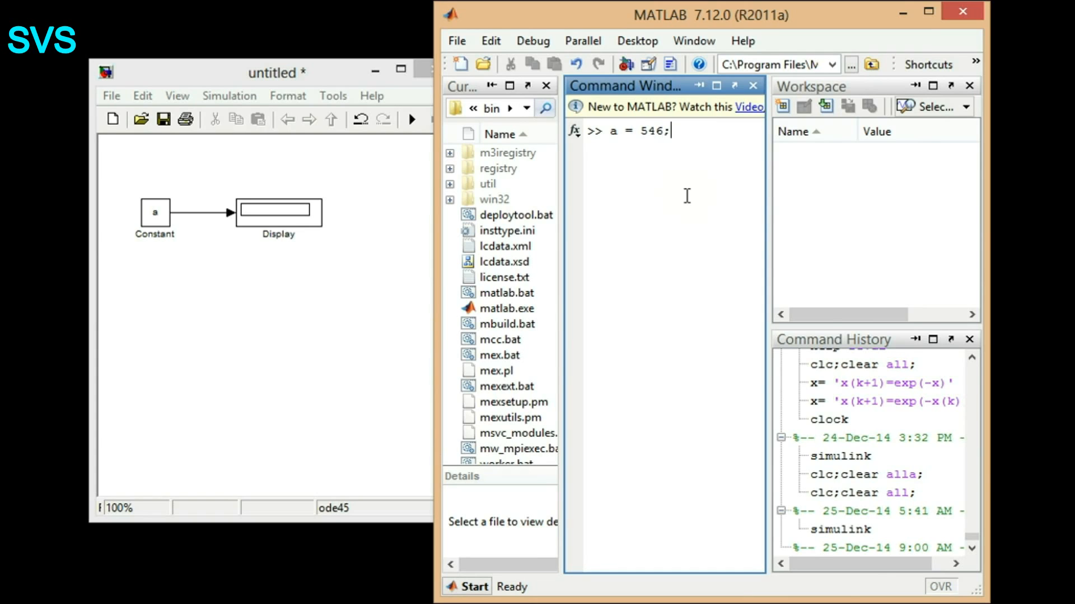
- Define the workspace variable with a = 546; and run the model's simulation
key(Return)
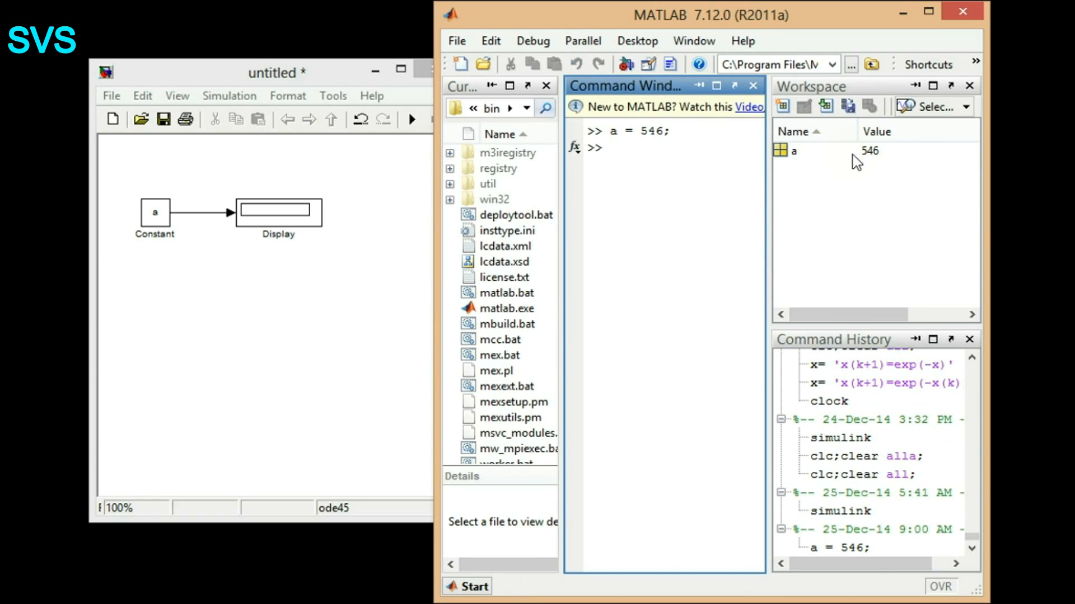
click(312, 325)
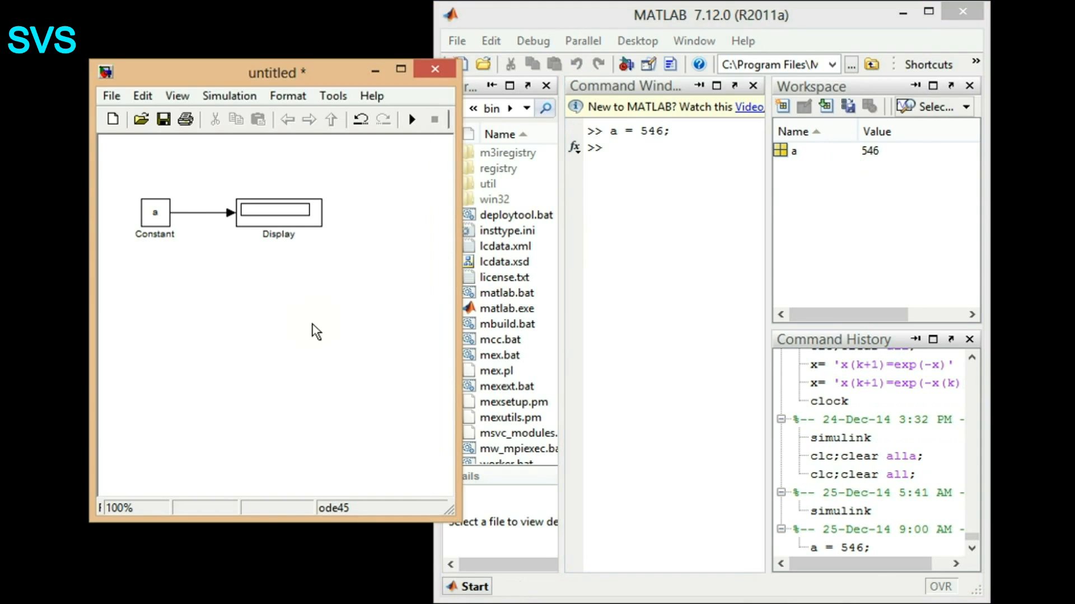
click(412, 125)
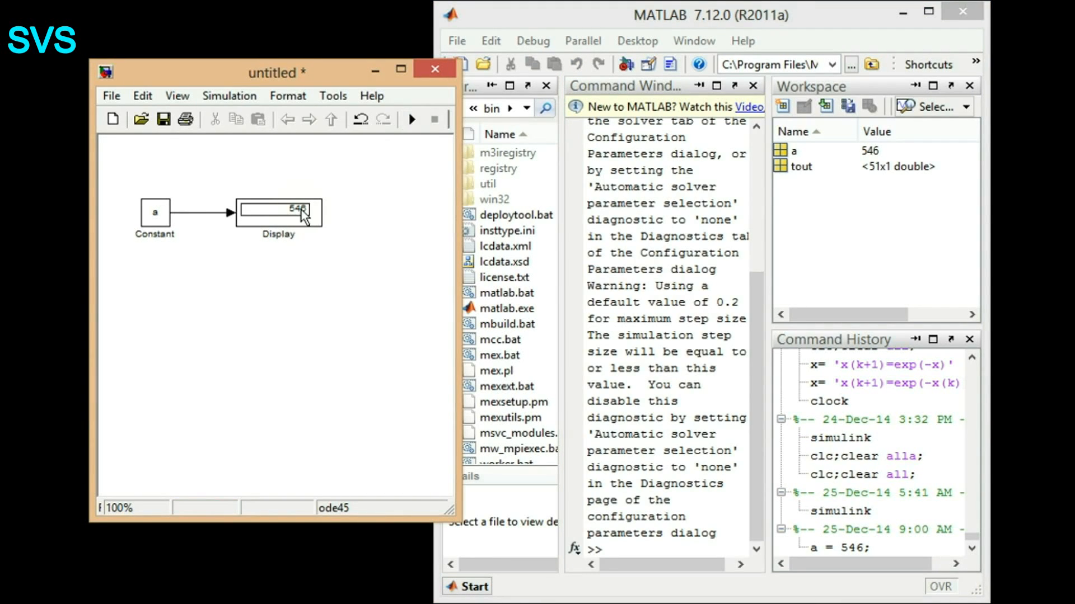
- Clear the Command Window and all workspace variables with clc;clear all;
click(639, 476)
text(clc;clear all;)
key(Return)
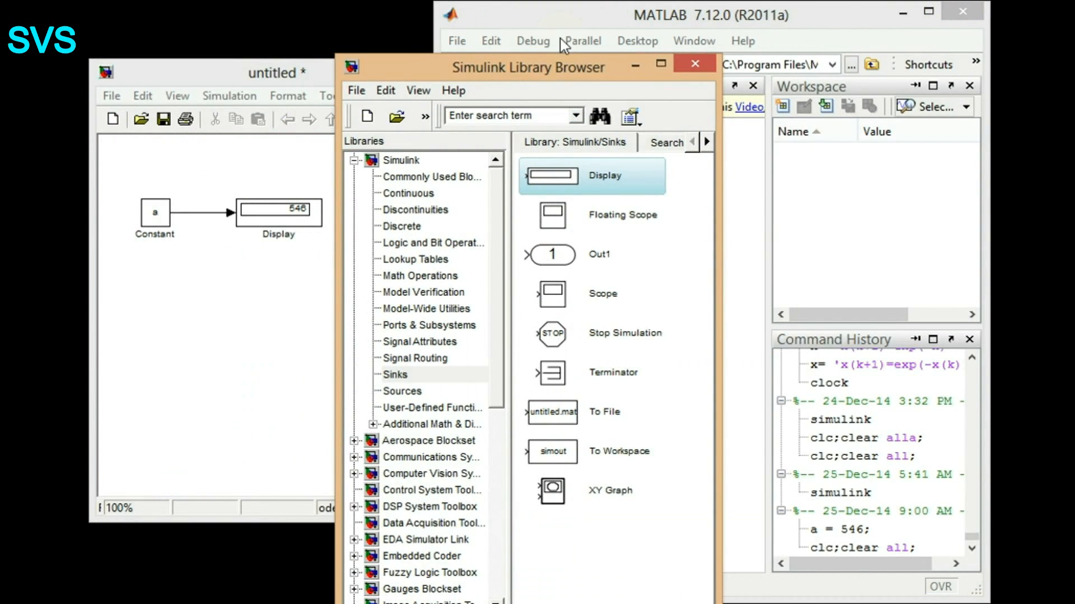
- Move the Library Browser clear of the model and delete the Constant and Display blocks with their connection
drag(495, 74, 622, 17)
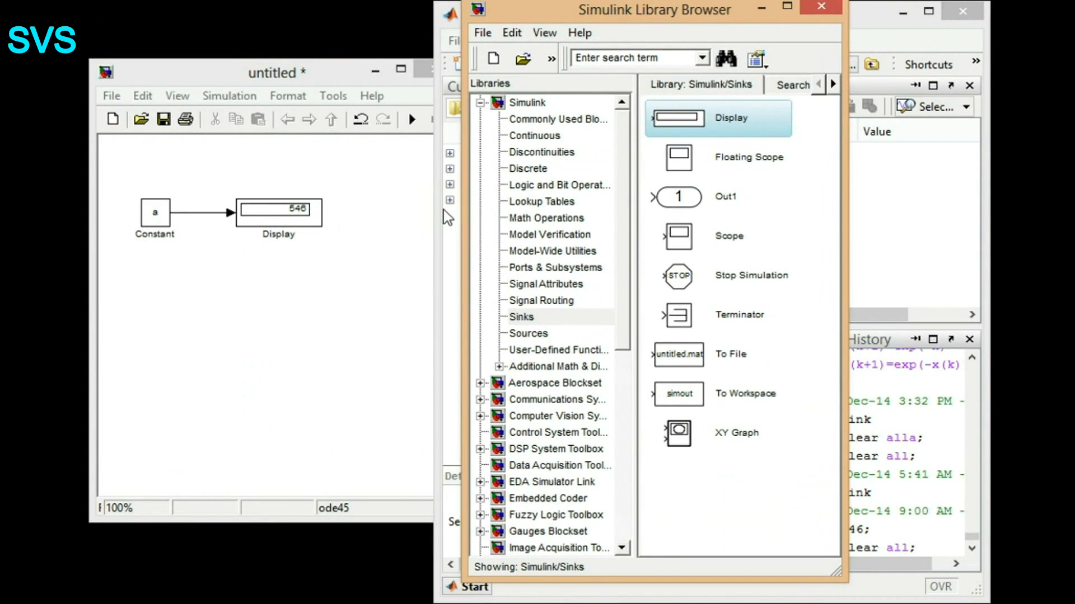
click(345, 261)
drag(375, 263, 124, 186)
key(Delete)
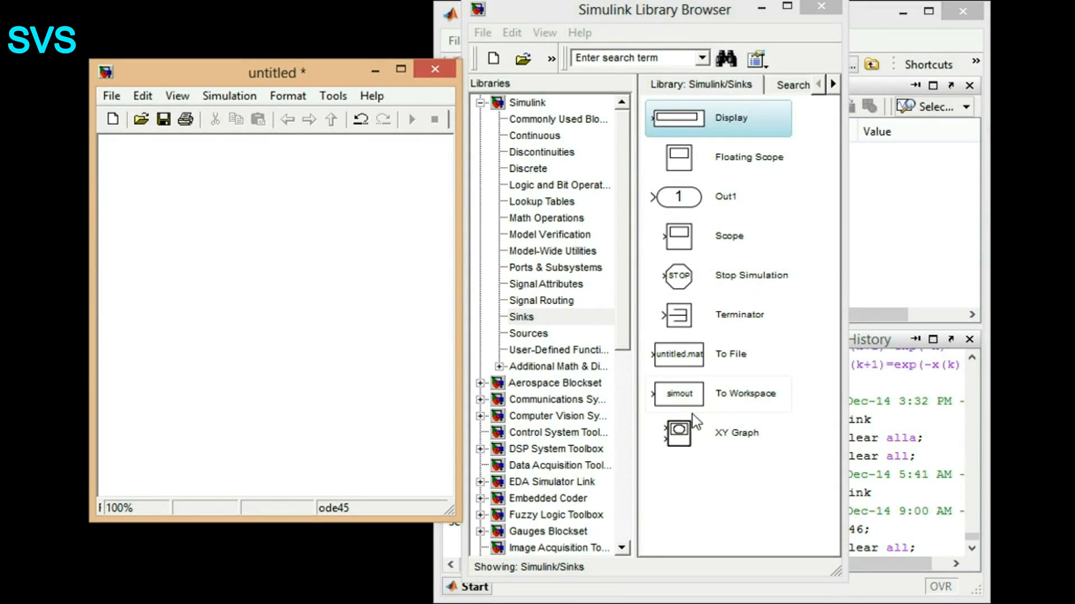
- Add a Sine Wave block from the Sources library to the empty model
mouse_move(682, 245)
mouse_down()
mouse_move(523, 324)
mouse_move(364, 228)
mouse_move(369, 235)
mouse_move(355, 236)
mouse_move(678, 246)
mouse_up()
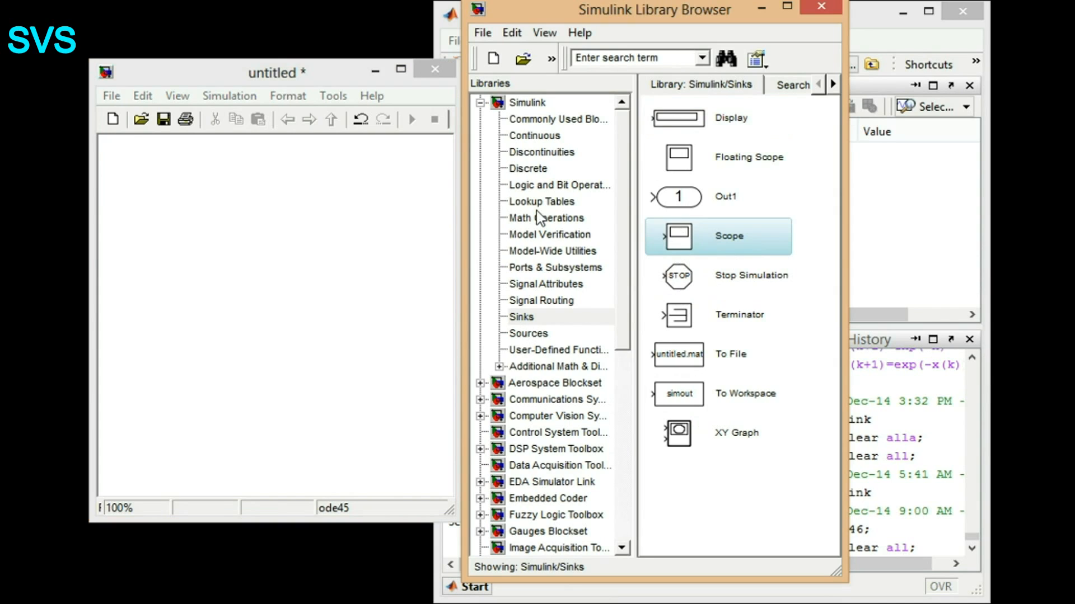
click(529, 121)
drag(831, 235, 838, 447)
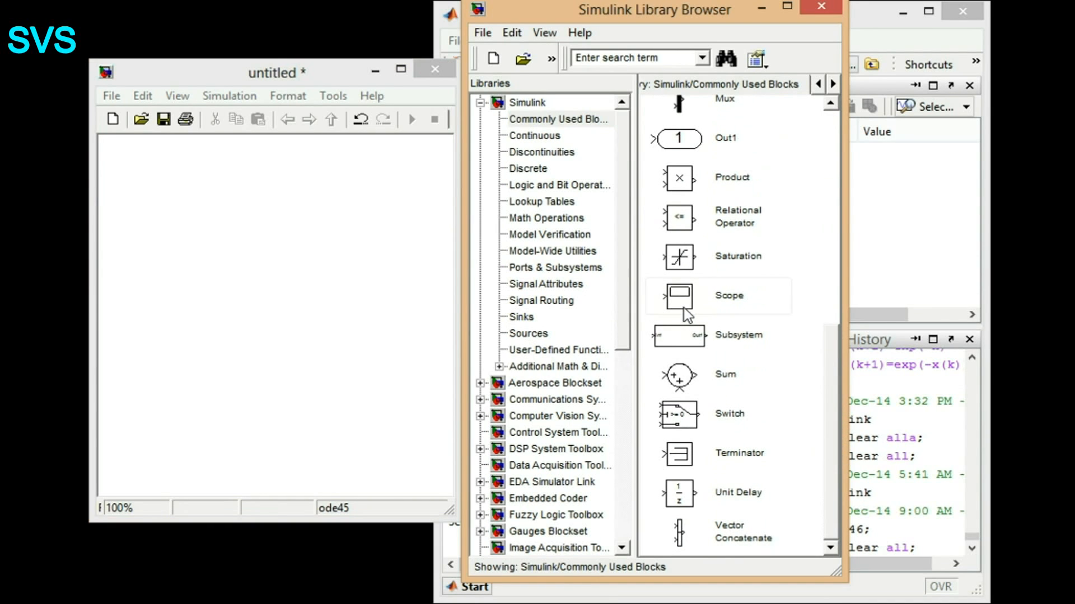
click(529, 333)
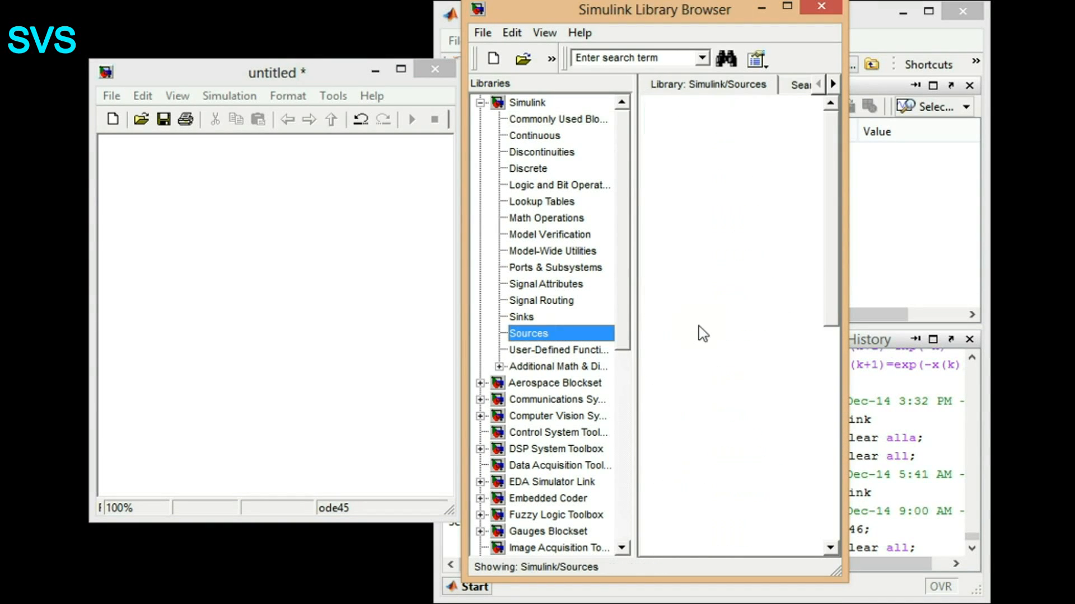
drag(835, 283, 840, 509)
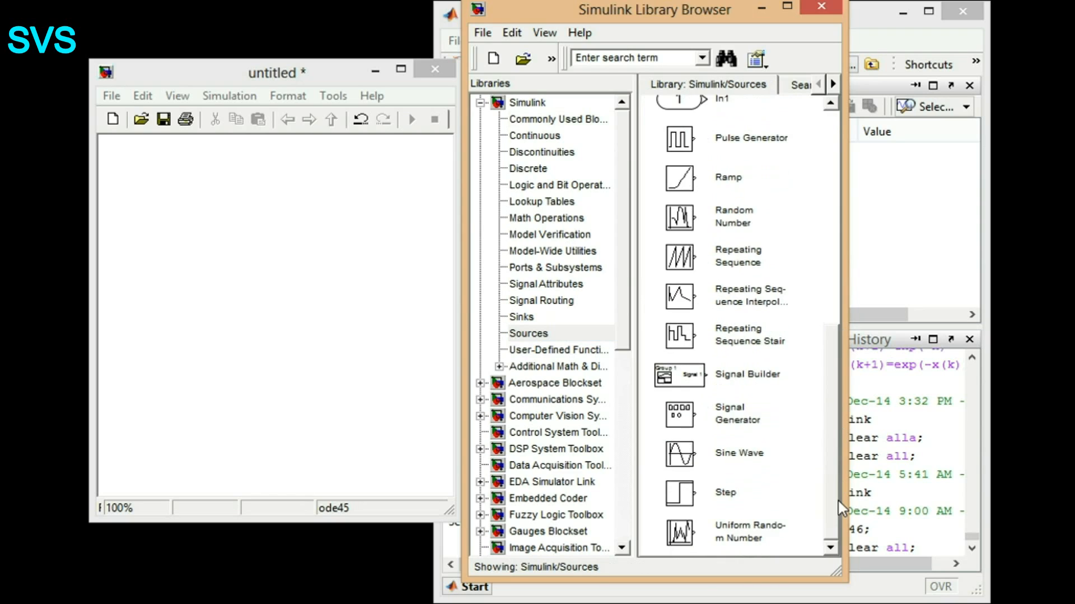
drag(684, 454, 158, 259)
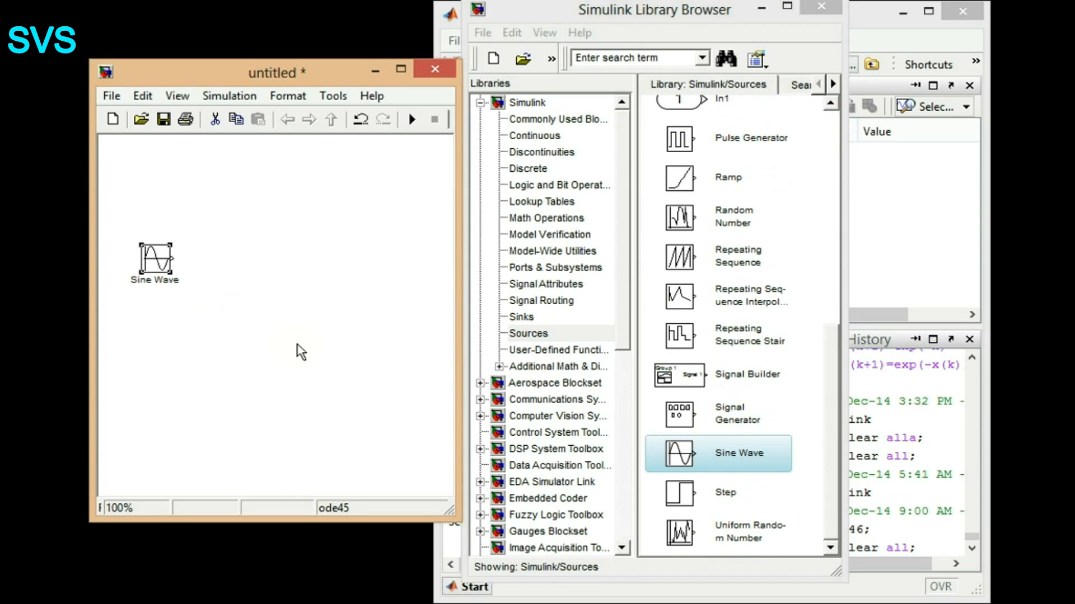
click(838, 445)
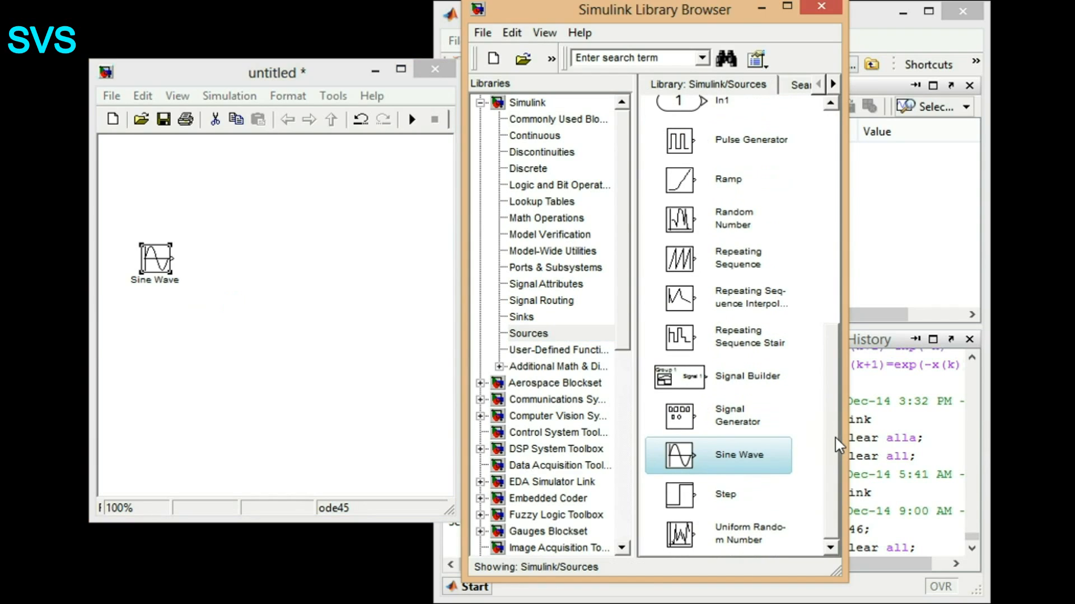
drag(836, 438, 837, 454)
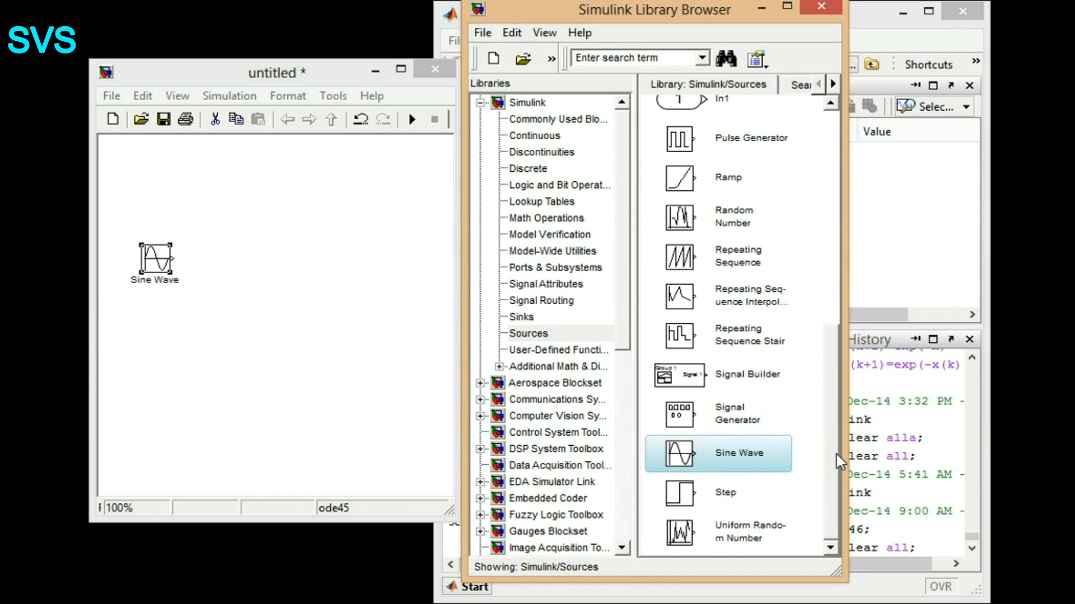
click(297, 349)
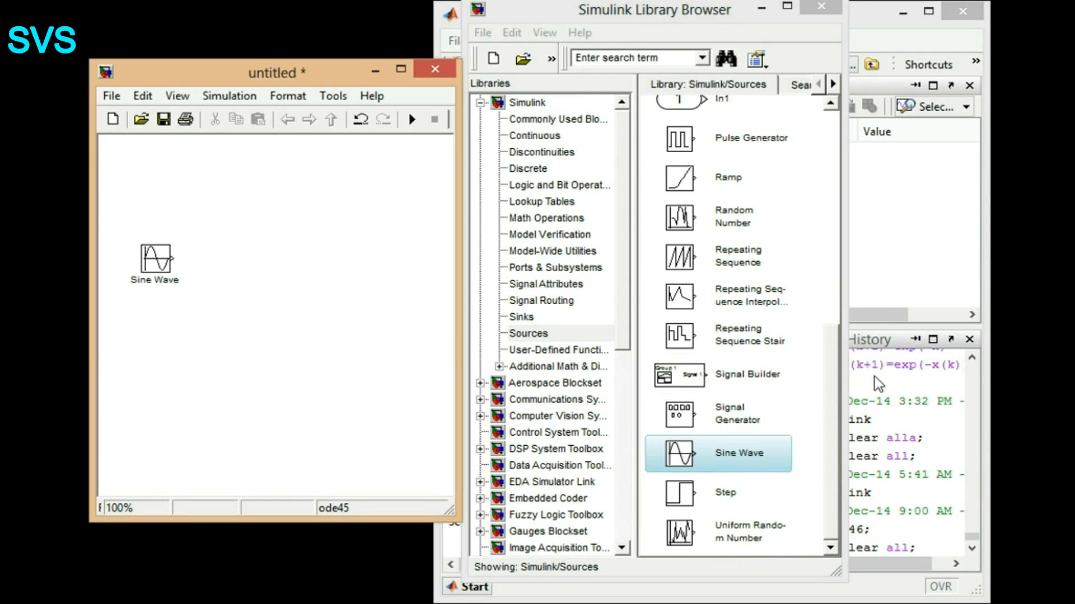
- Look through the Commonly Used Blocks library, then search the block library for scope
drag(838, 412, 818, 191)
click(543, 119)
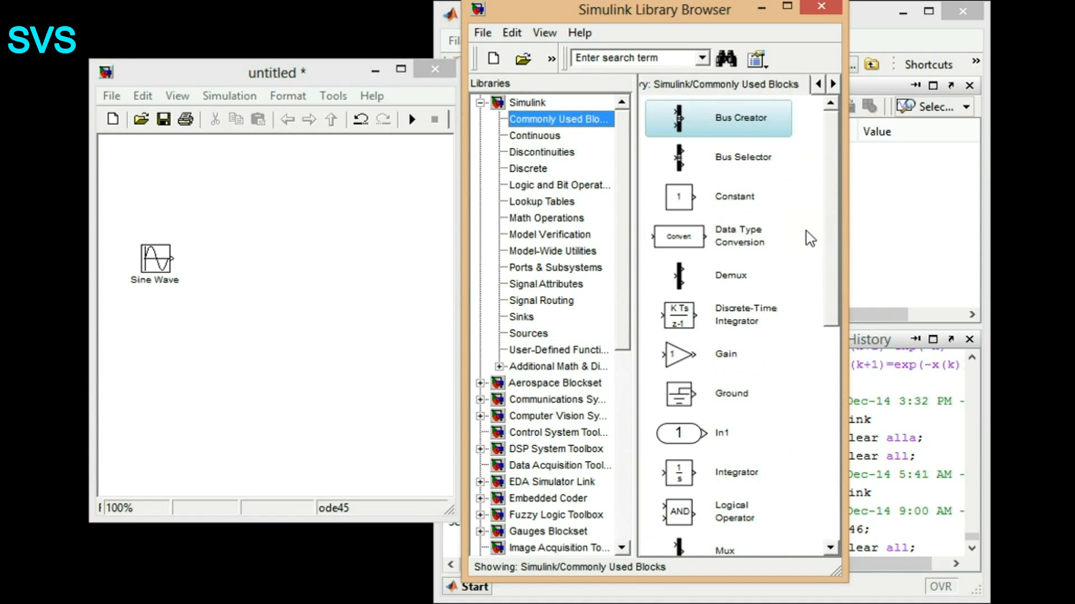
drag(829, 256, 834, 287)
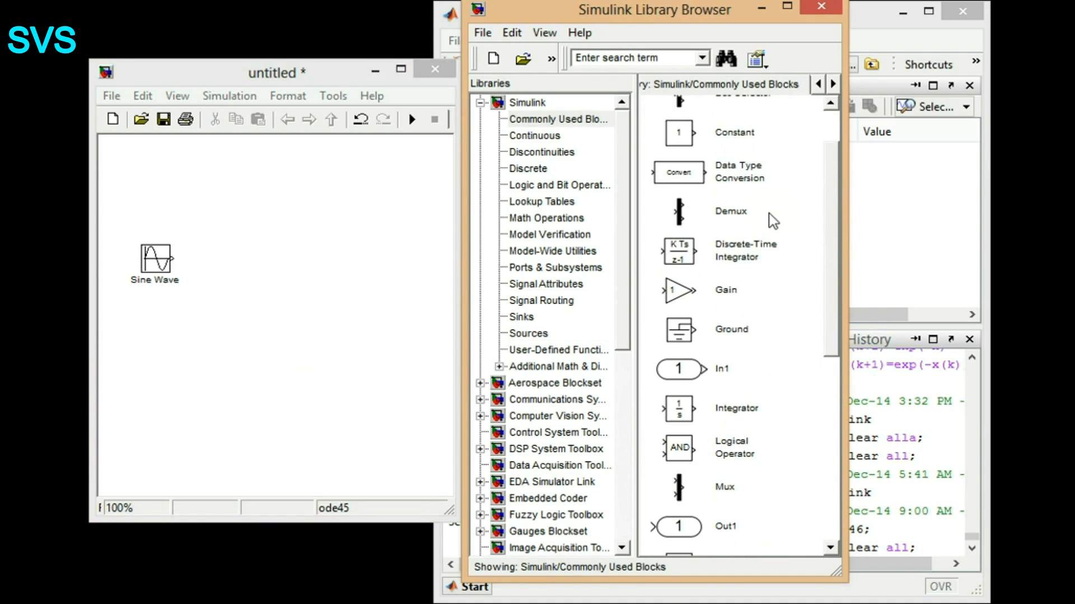
click(636, 59)
text(scope)
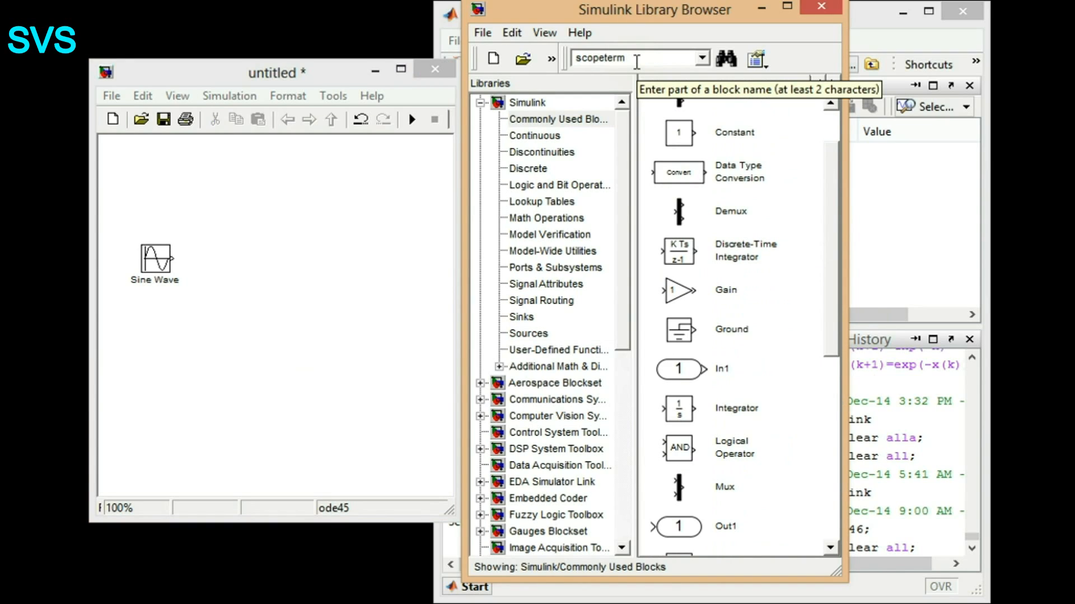
key(Return)
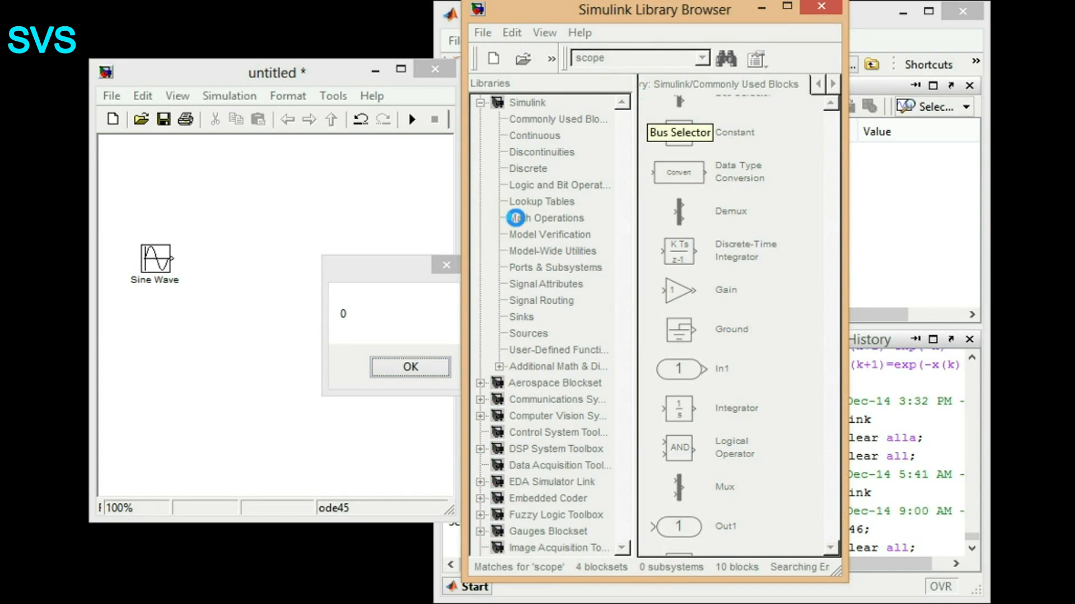
click(414, 368)
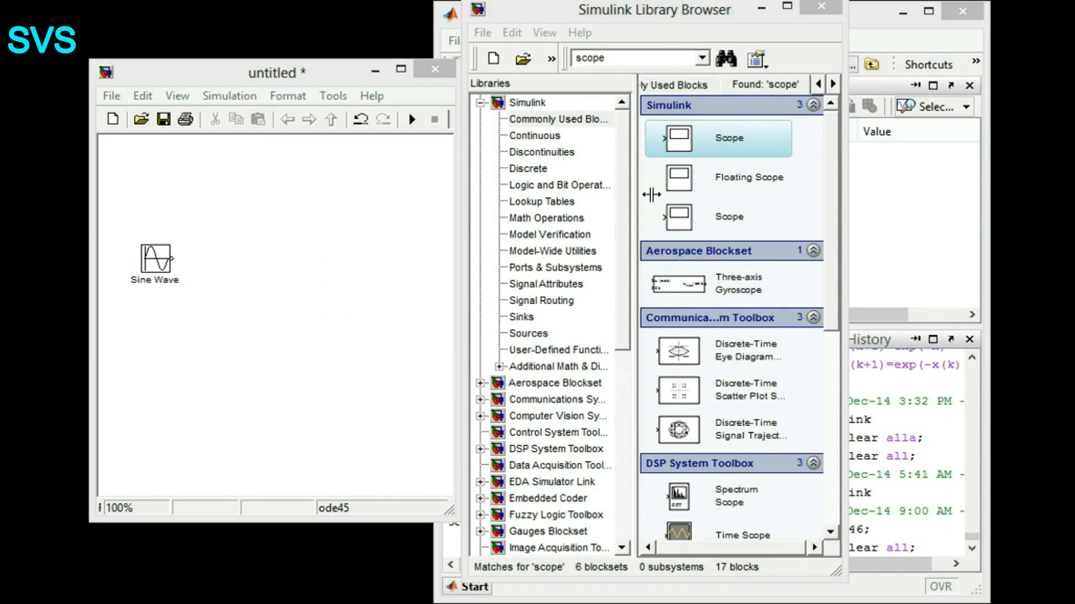
- Add the Simulink Scope block in line with the Sine Wave block and connect the Sine Wave output to it
click(683, 140)
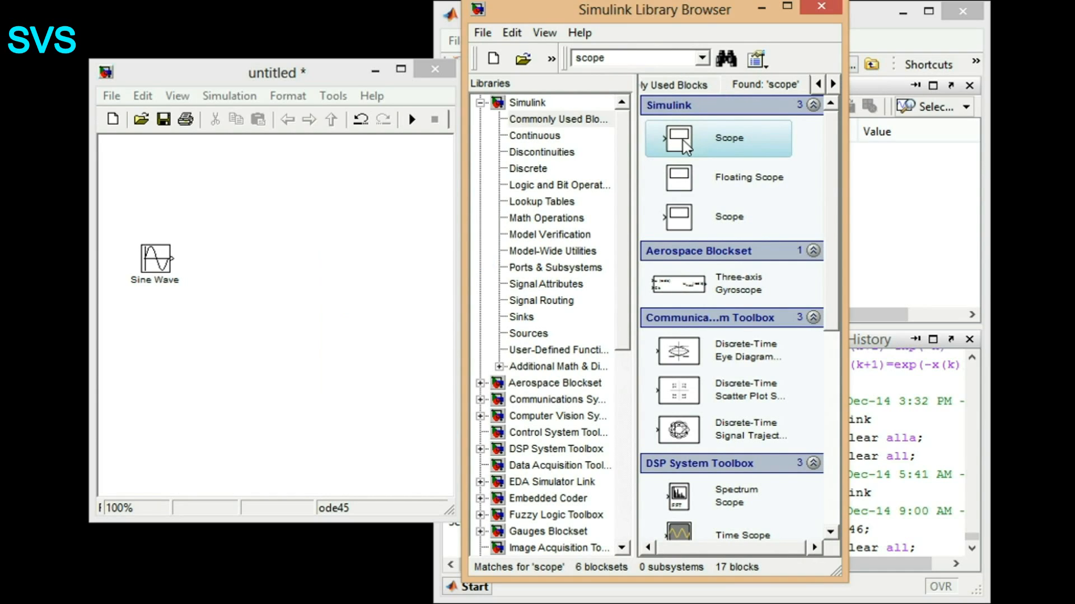
right_click(683, 140)
click(690, 151)
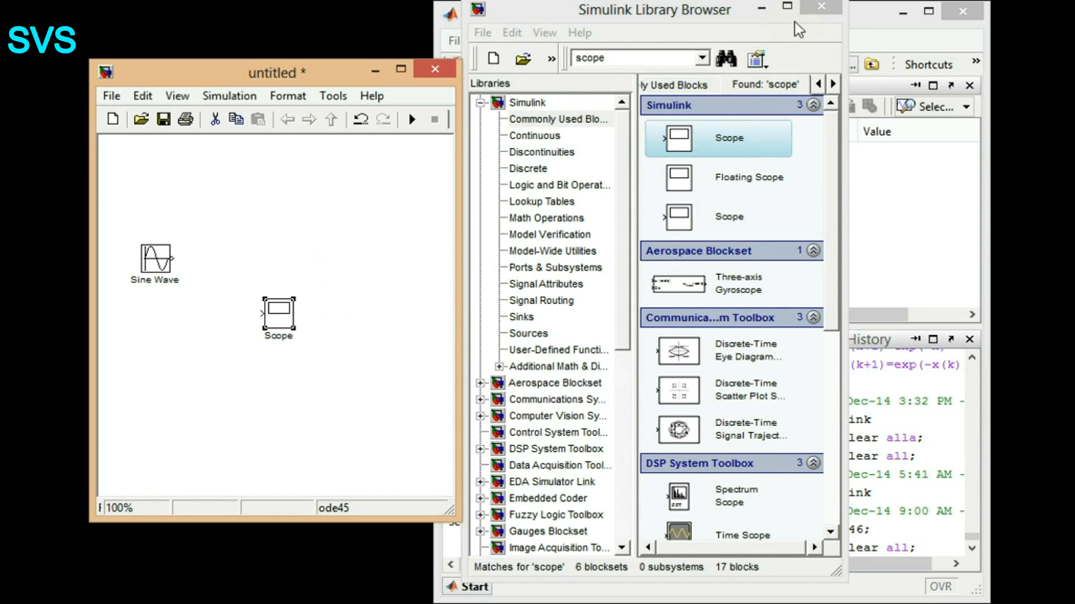
click(537, 103)
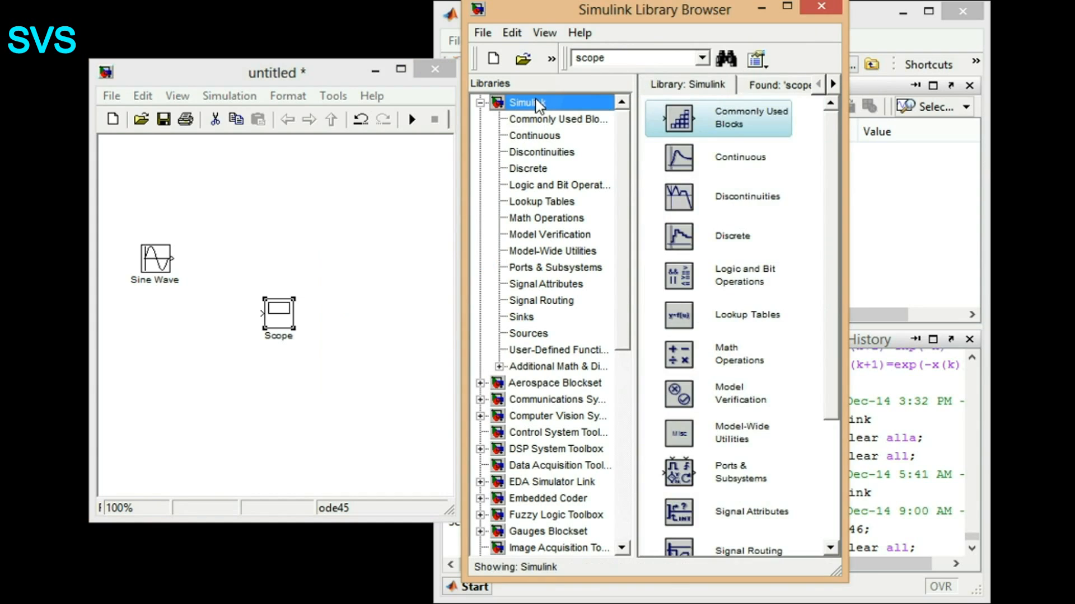
drag(287, 322, 334, 267)
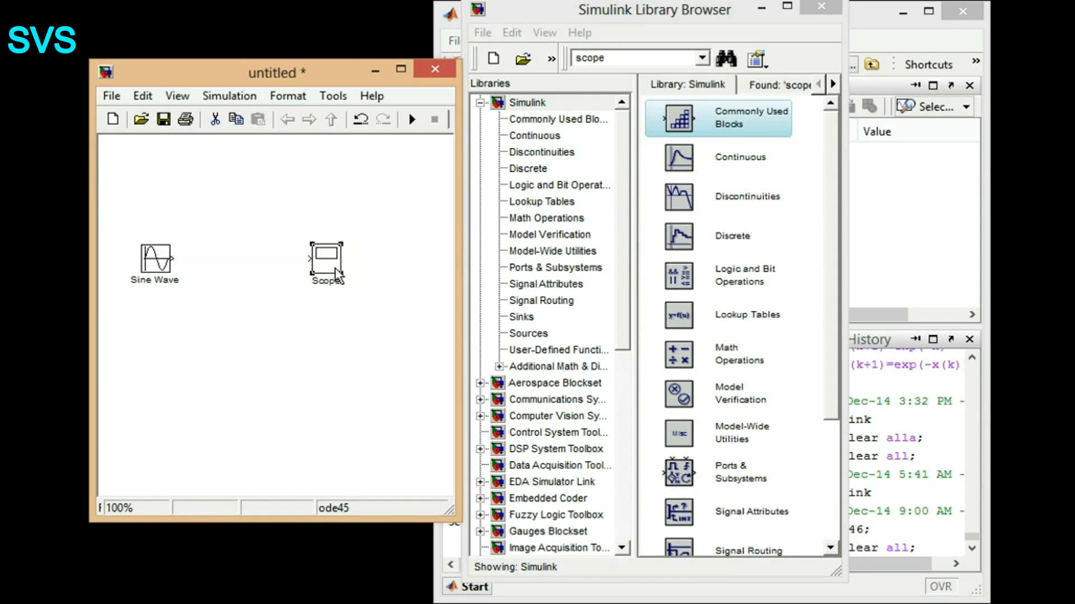
click(158, 257)
ctrl+click(324, 259)
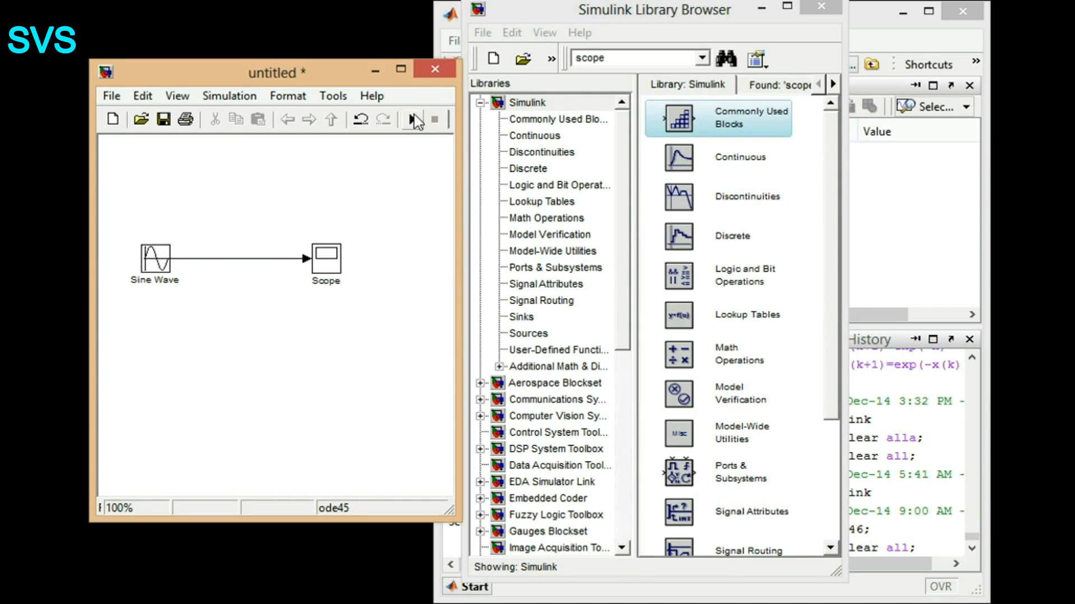
- Run the simulation and view the signal in the Scope with autoscaled axes, closing the plot when done
click(412, 119)
click(338, 257)
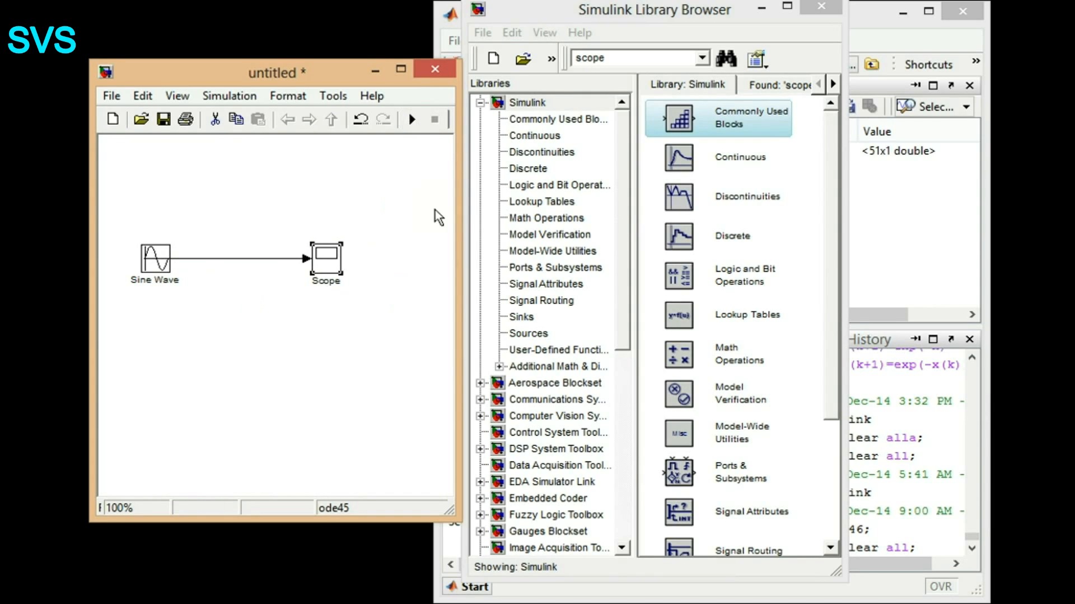
double_click(319, 250)
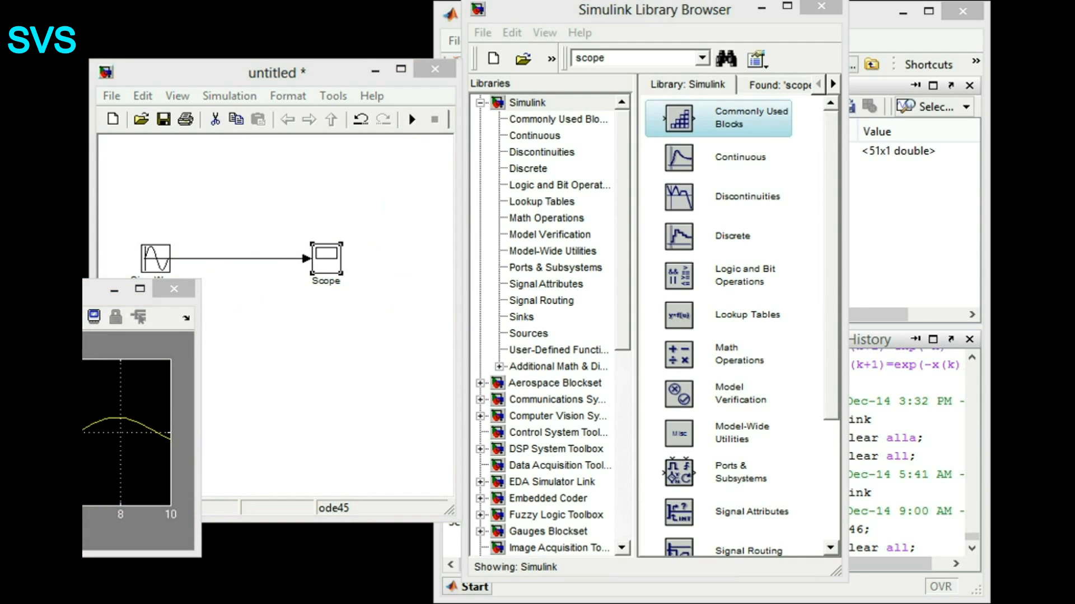
drag(95, 288, 300, 149)
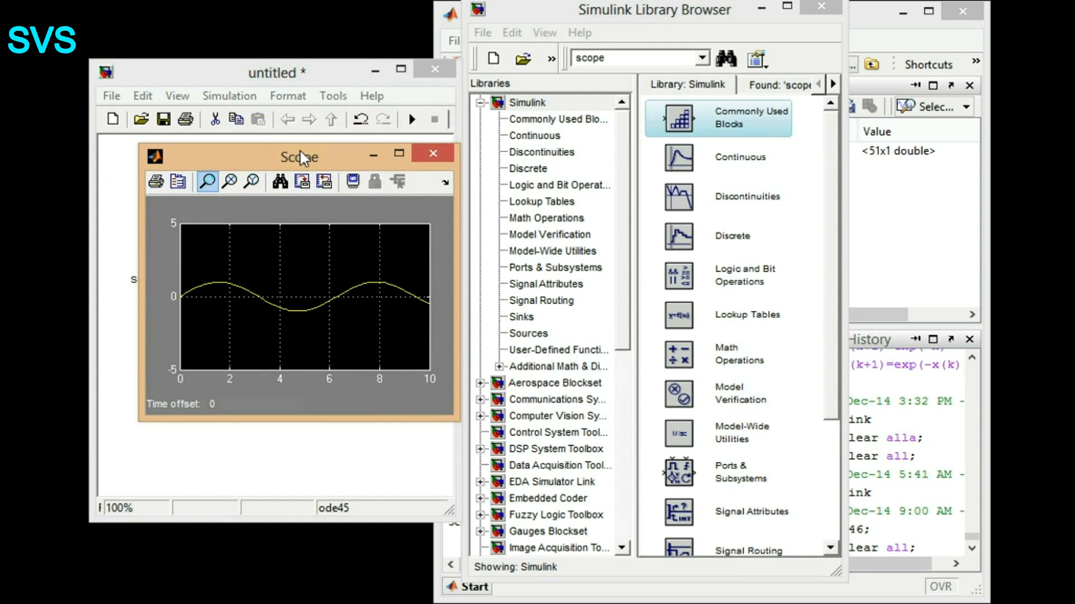
click(278, 180)
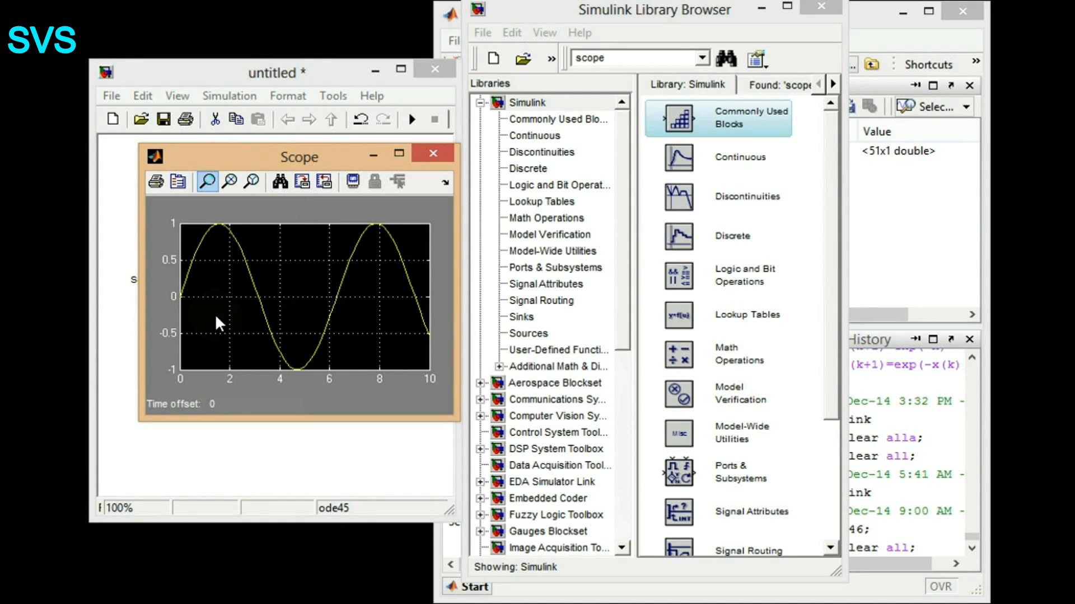
click(433, 154)
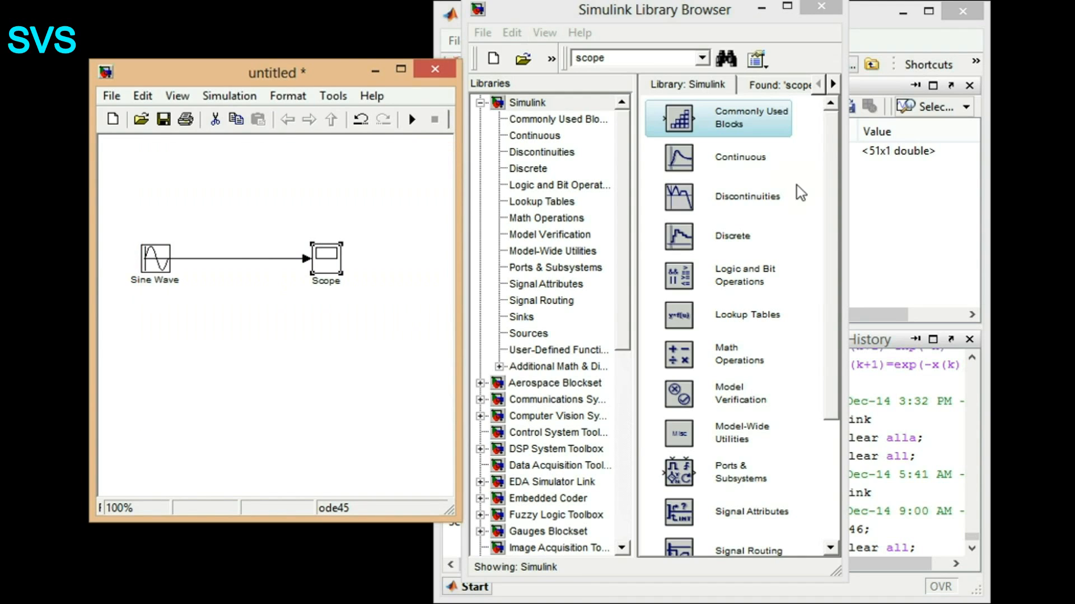
- Check the MATLAB workspace, then add a To Workspace block from Sinks below the Scope and branch the sine signal into it
click(878, 231)
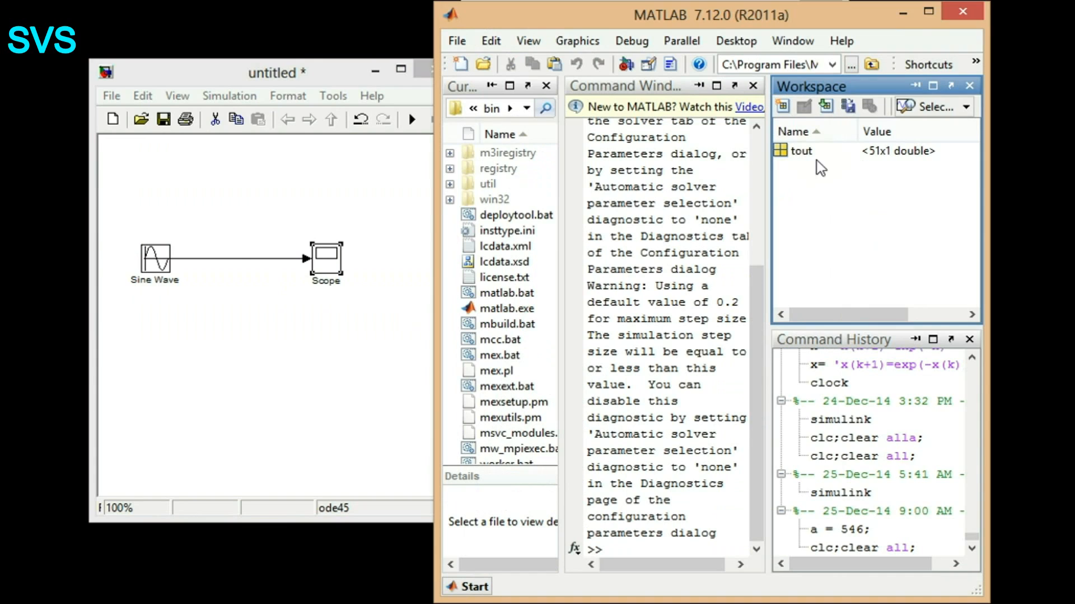
click(262, 361)
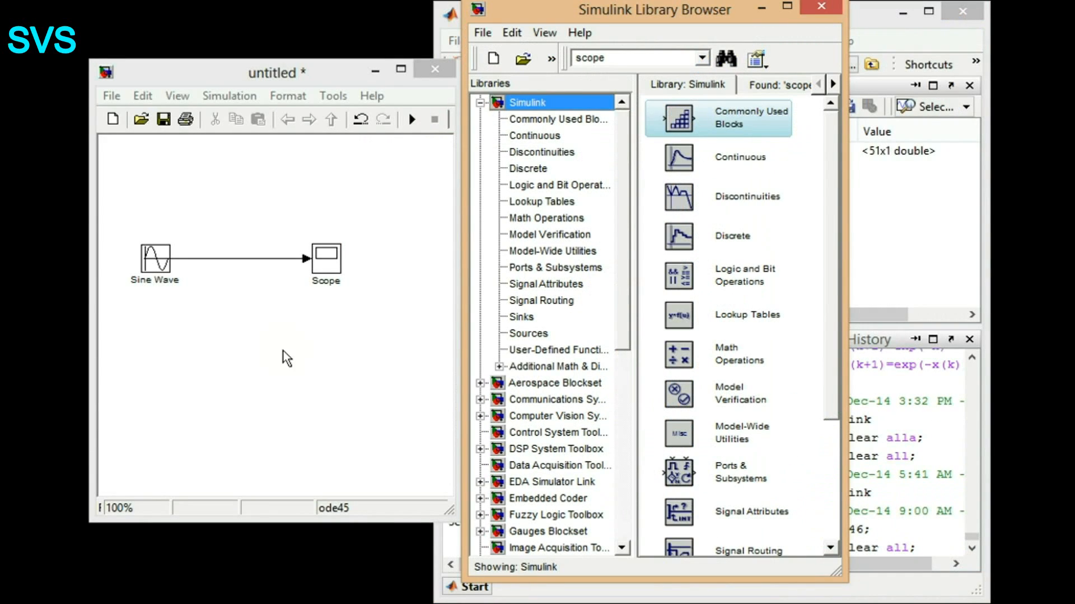
click(527, 319)
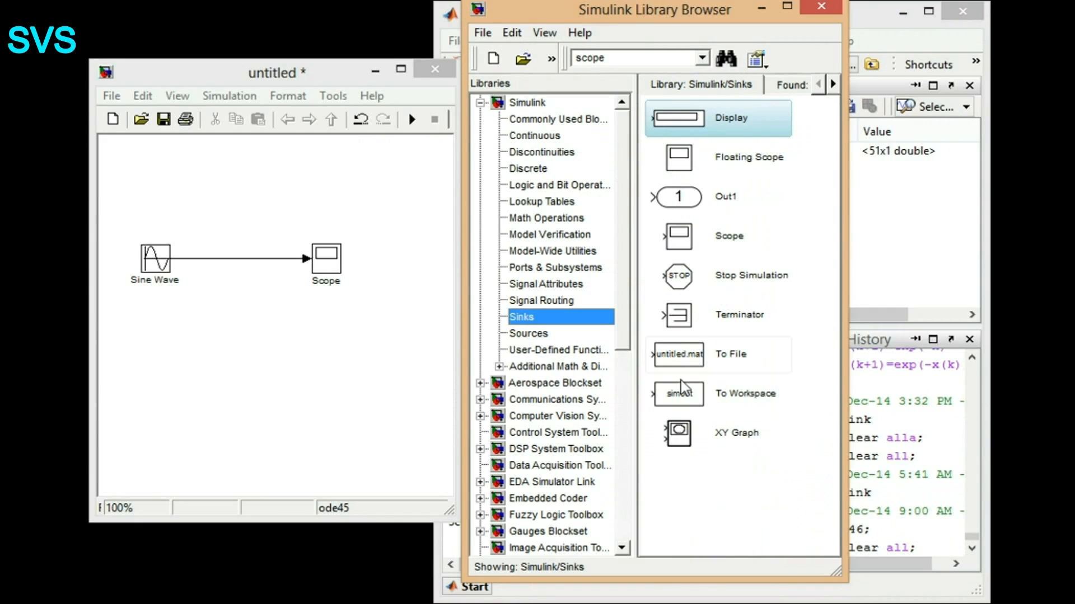
drag(683, 391, 323, 327)
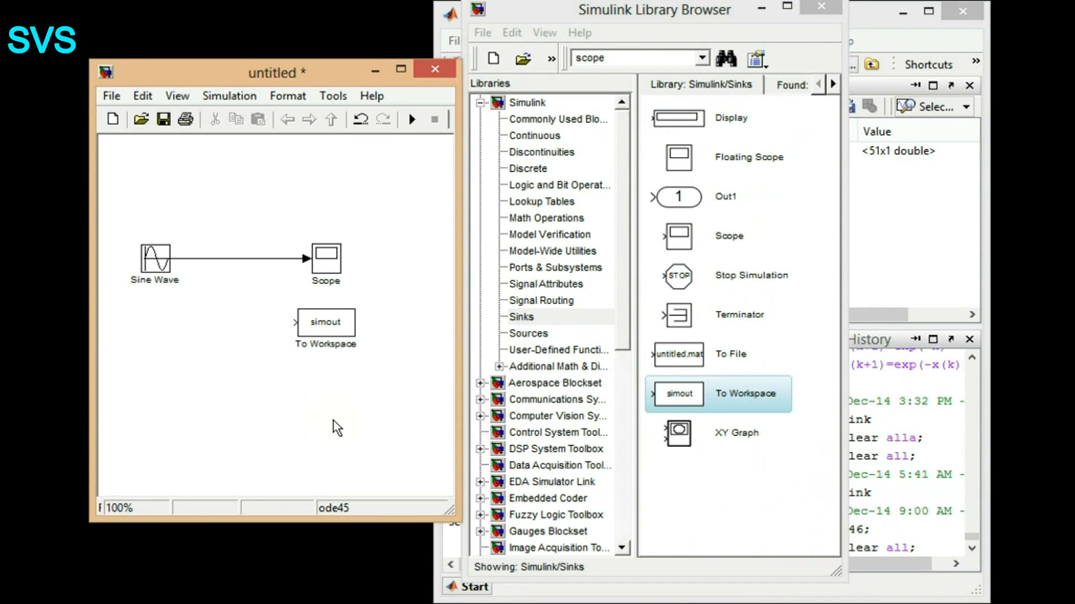
drag(294, 321, 274, 258)
- Set the To Workspace block's variable name to y and its save format to Array
double_click(336, 325)
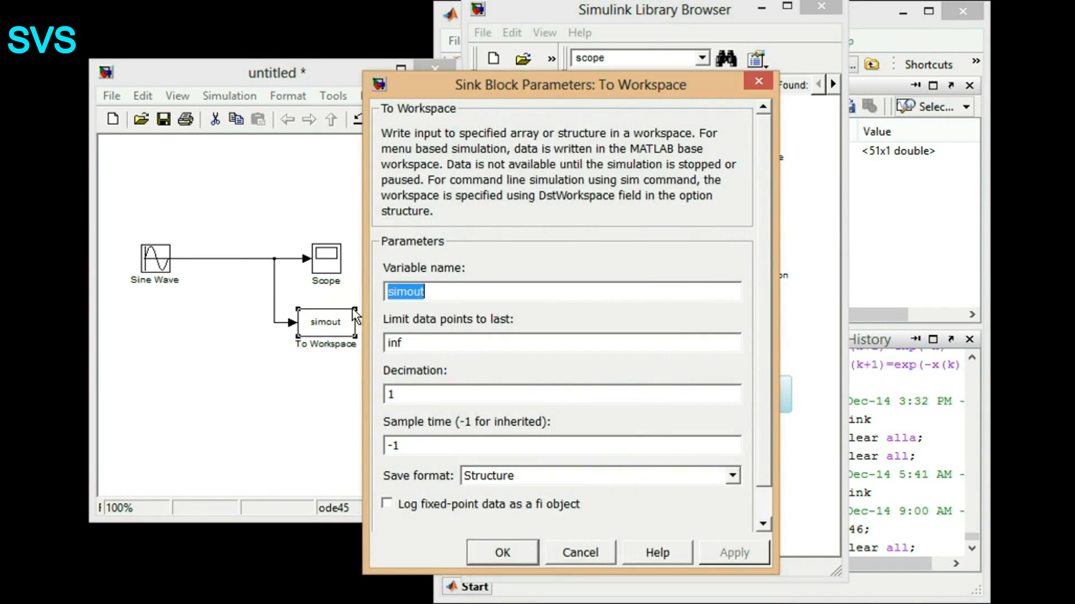
drag(502, 93, 536, 23)
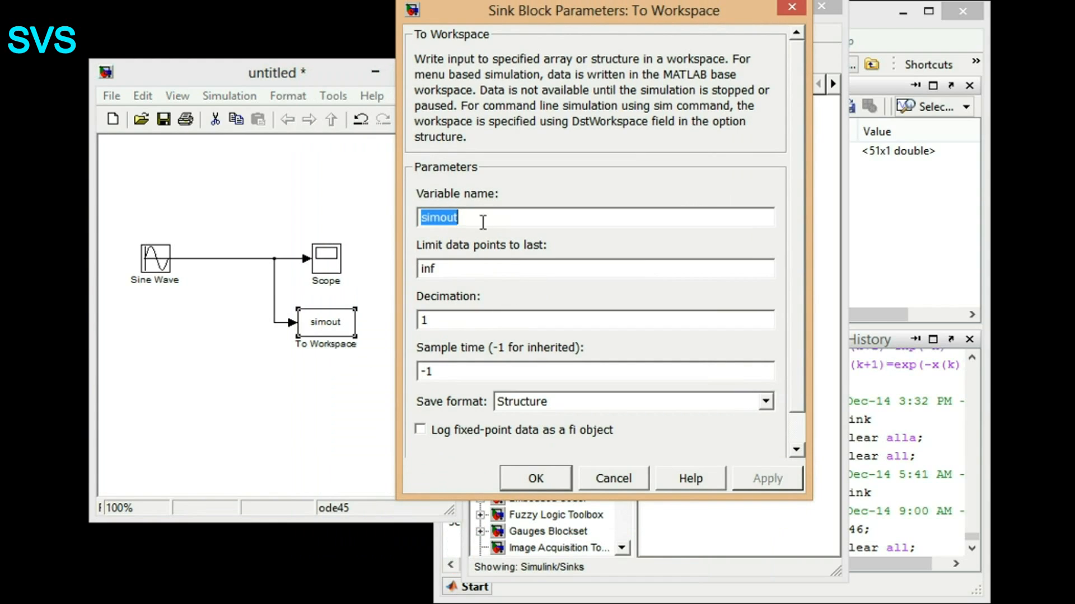
text(y)
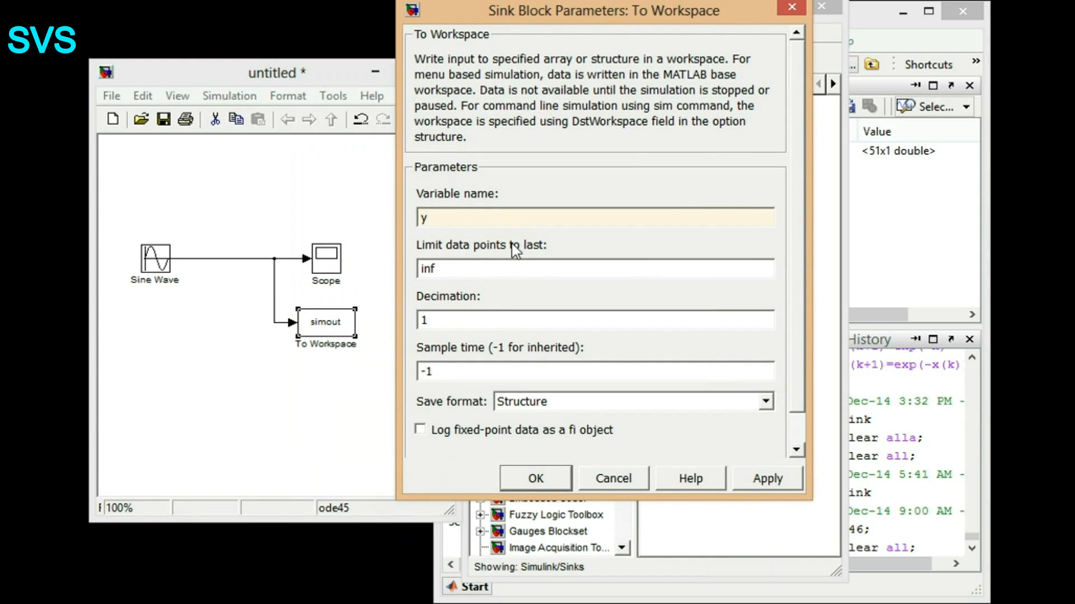
click(539, 402)
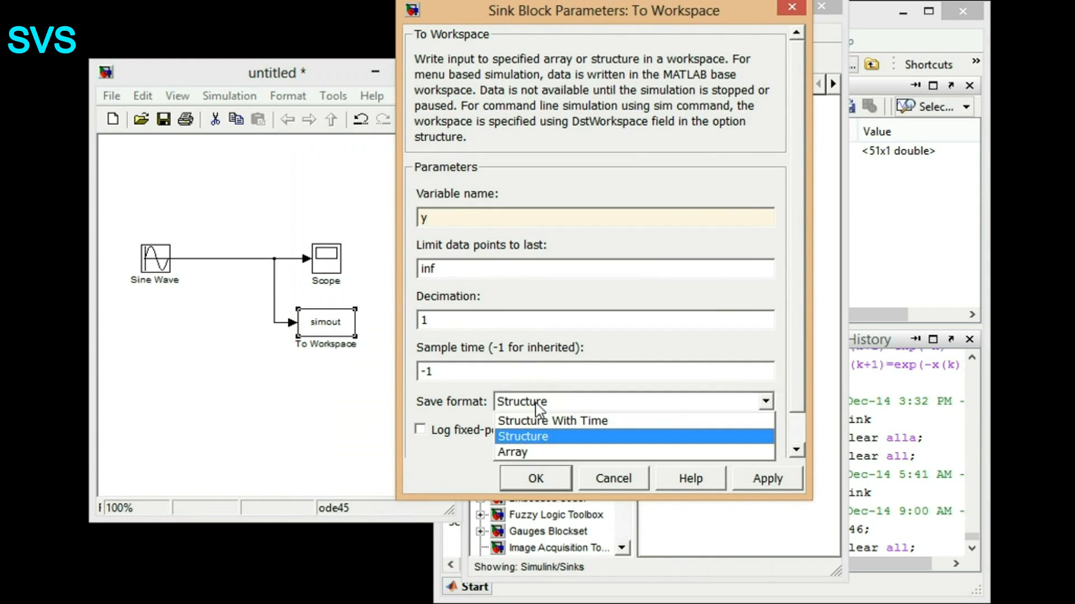
click(539, 452)
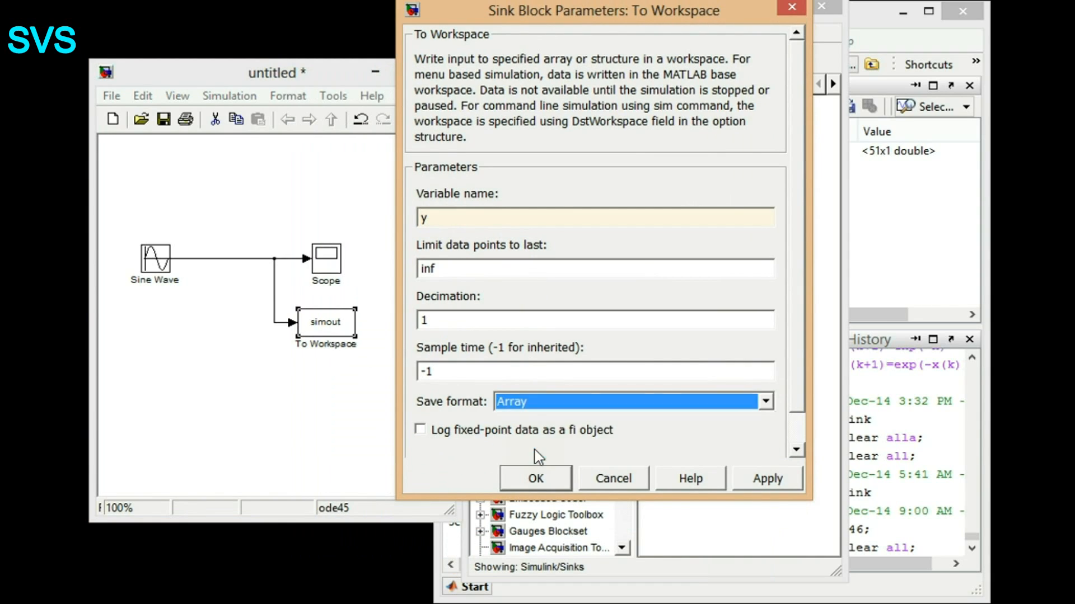
click(530, 403)
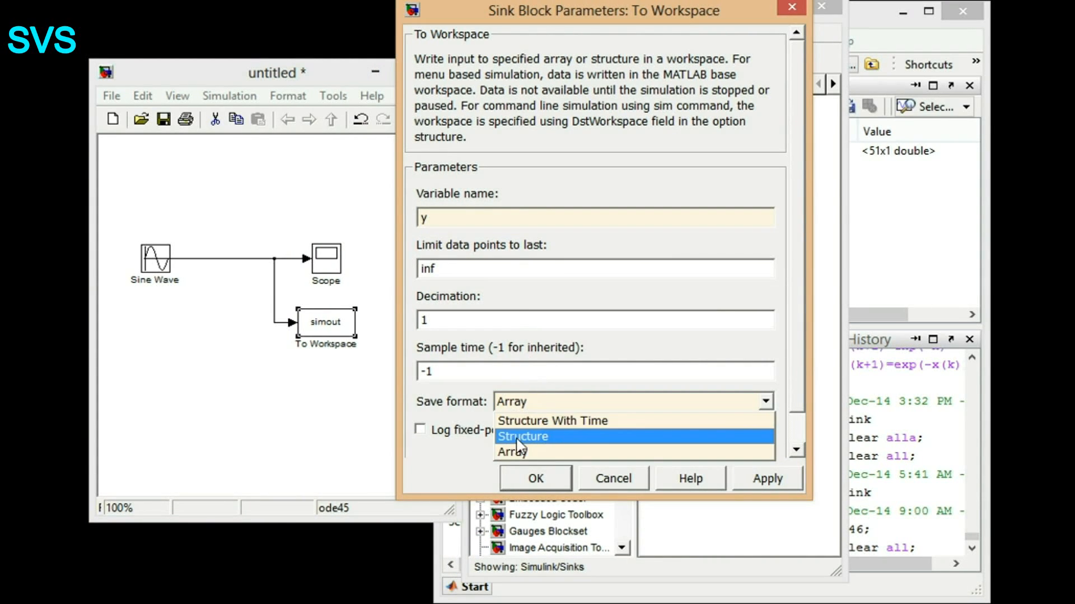
click(518, 452)
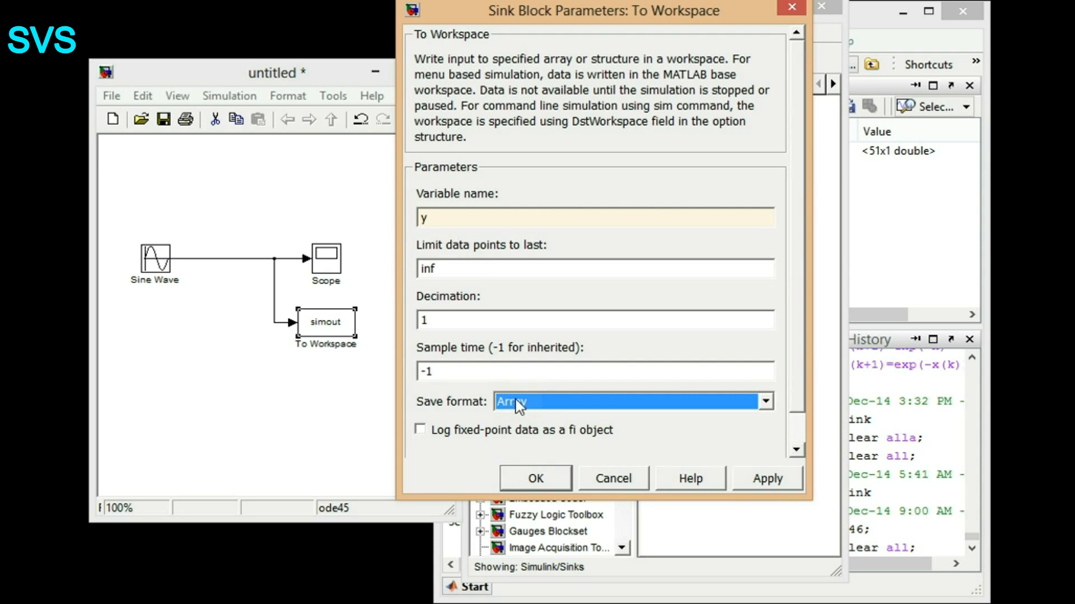
click(531, 483)
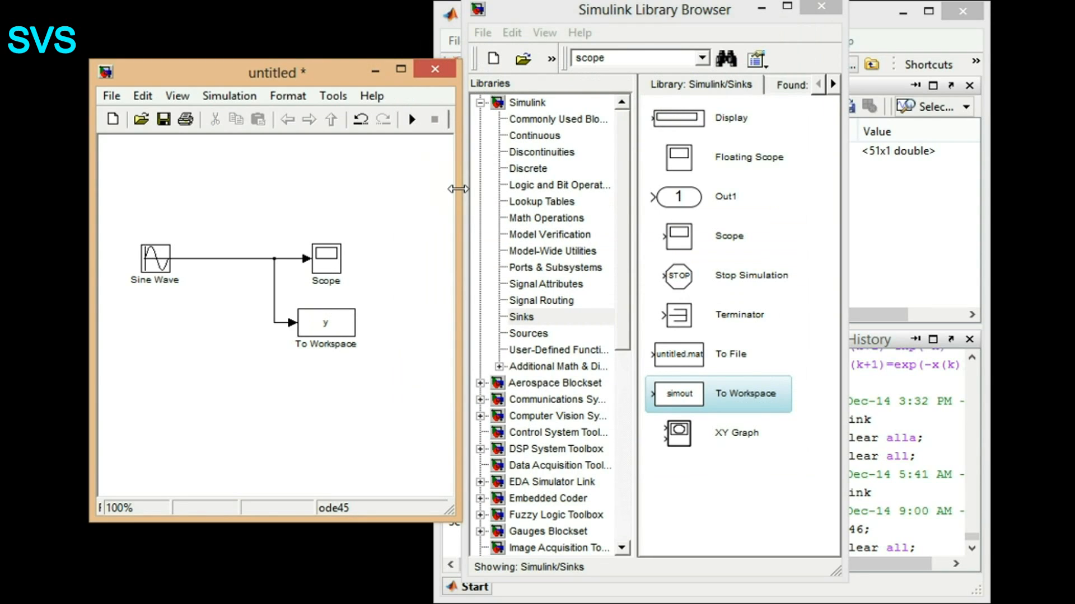
- Widen the model window to reveal the stop time setting and review the sine plot in the Scope
drag(459, 187, 614, 187)
double_click(336, 260)
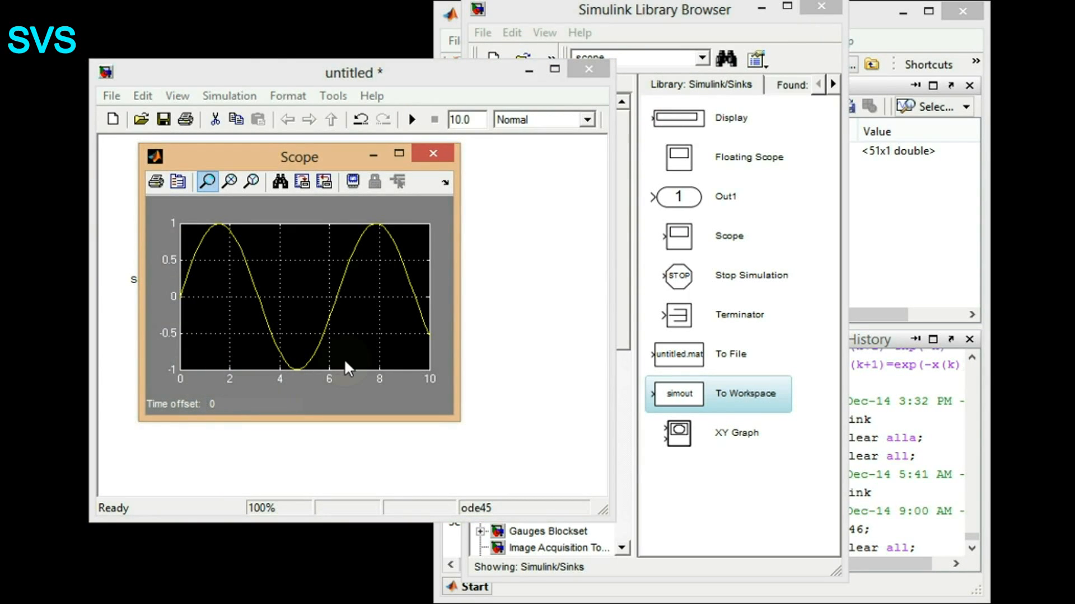
click(433, 155)
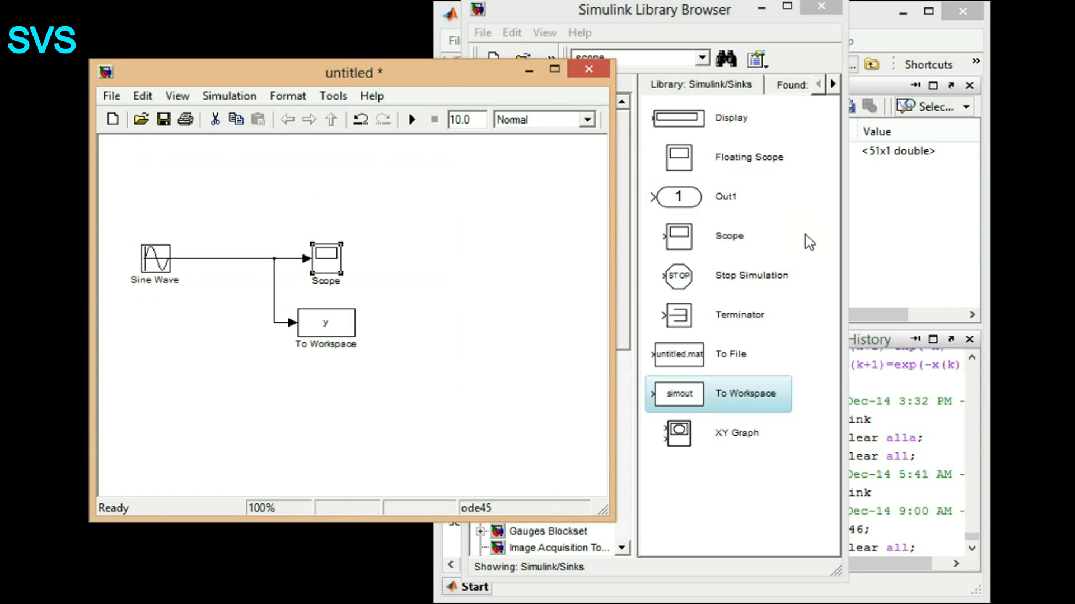
- Add a Clock block from Sources above the sine signal line and place a copy of the To Workspace block beside it
click(795, 267)
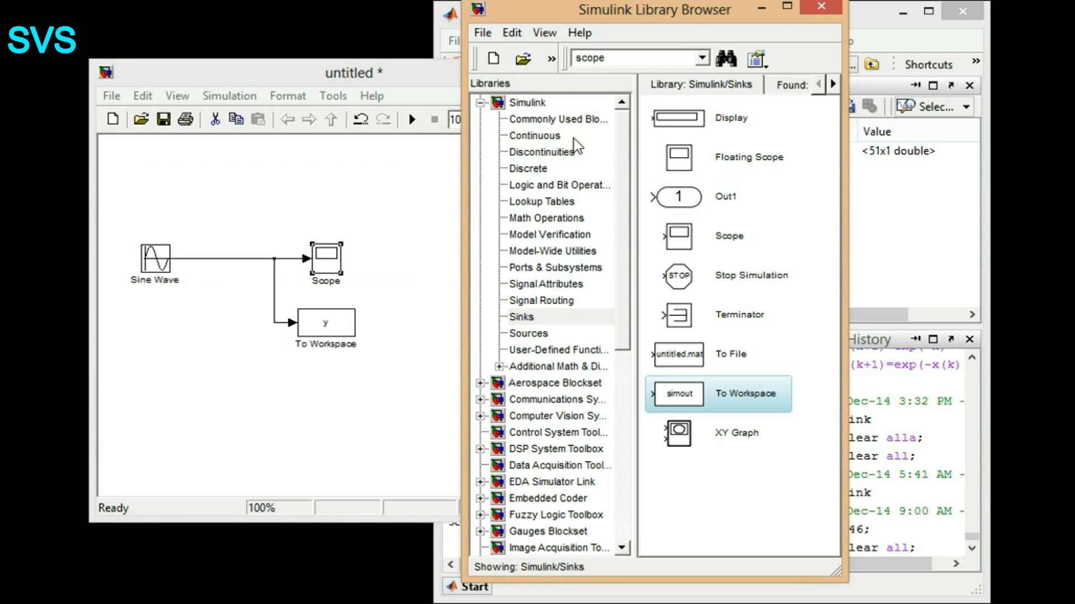
click(537, 334)
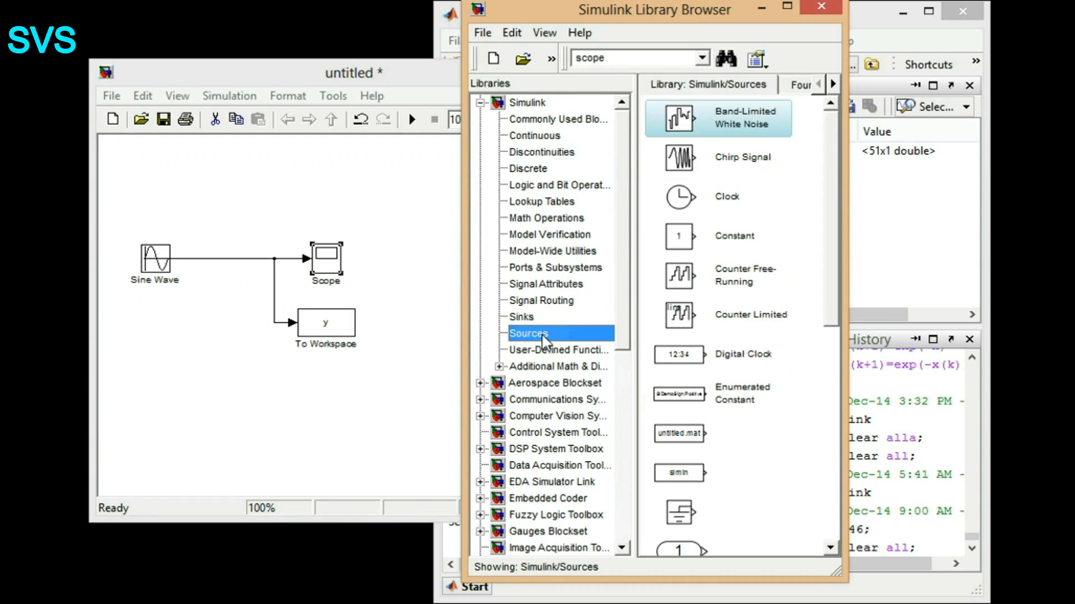
click(682, 200)
drag(282, 211, 228, 178)
drag(318, 321, 312, 178)
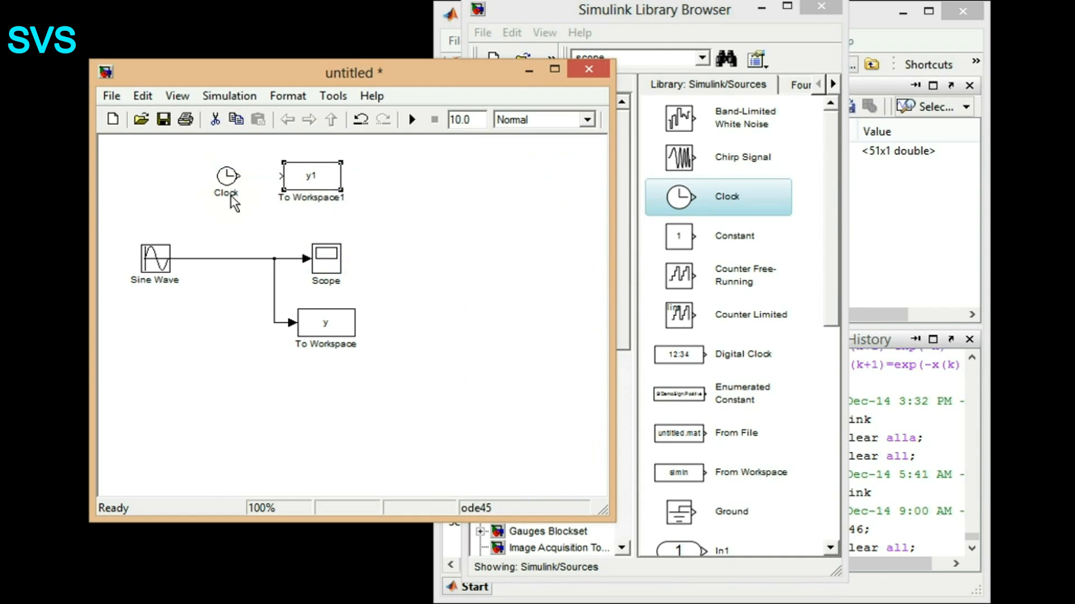
- Connect the Clock to the To Workspace block beside it and set that block's variable name to t
click(226, 187)
click(405, 226)
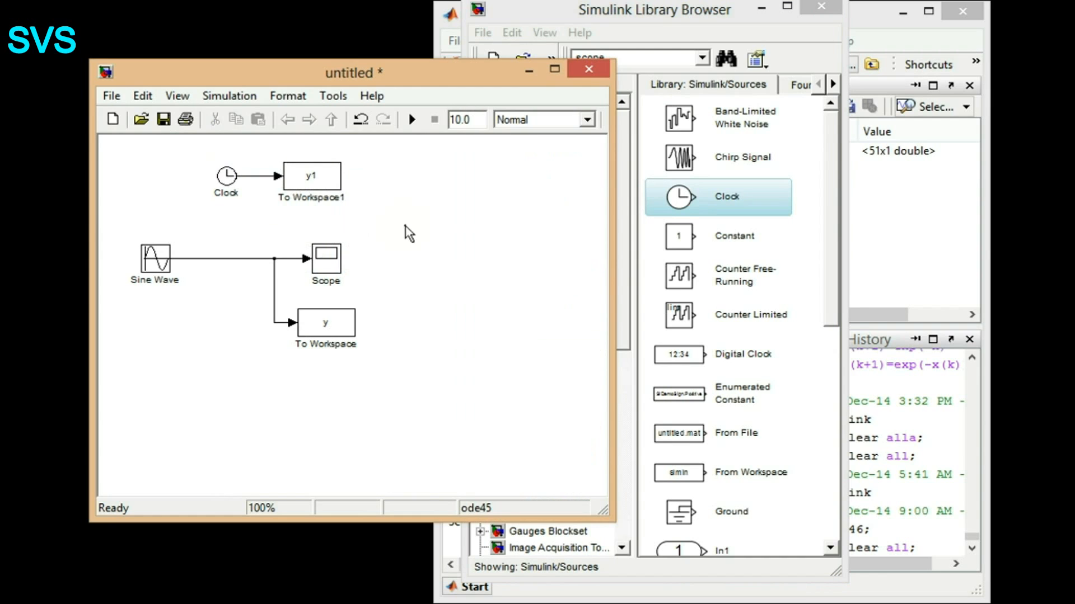
double_click(312, 177)
text(t)
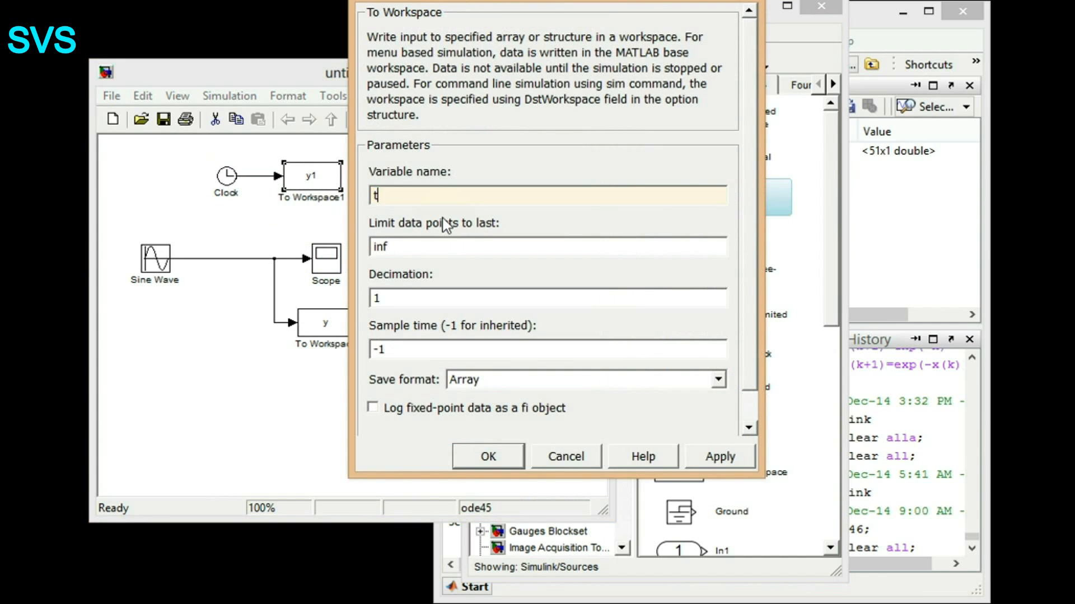
click(488, 457)
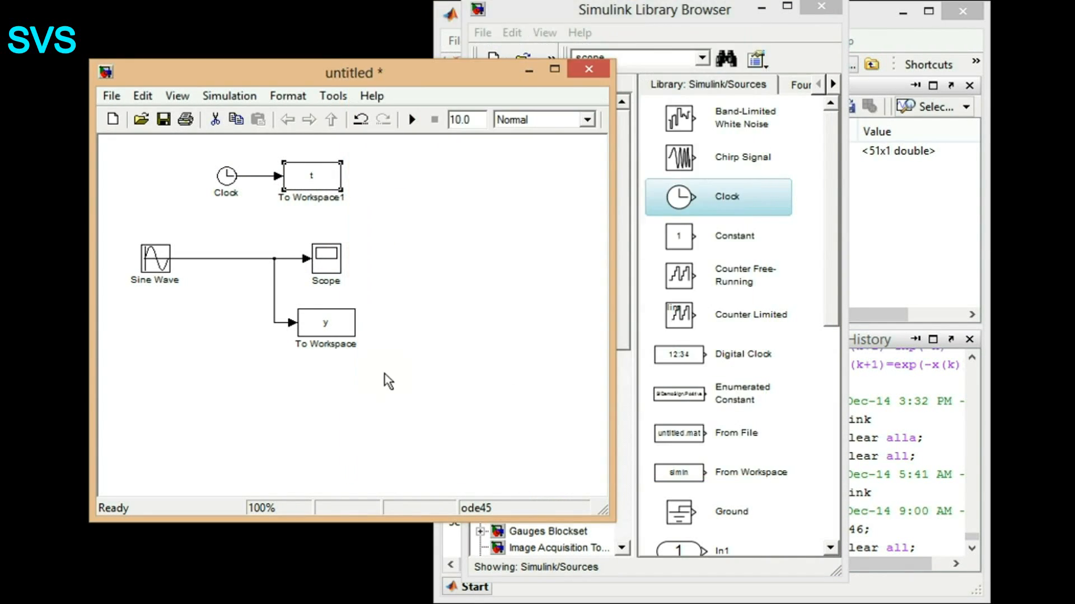
click(449, 247)
- Run the simulation with the model window narrowed beside MATLAB and check variables t and y in the workspace
click(761, 8)
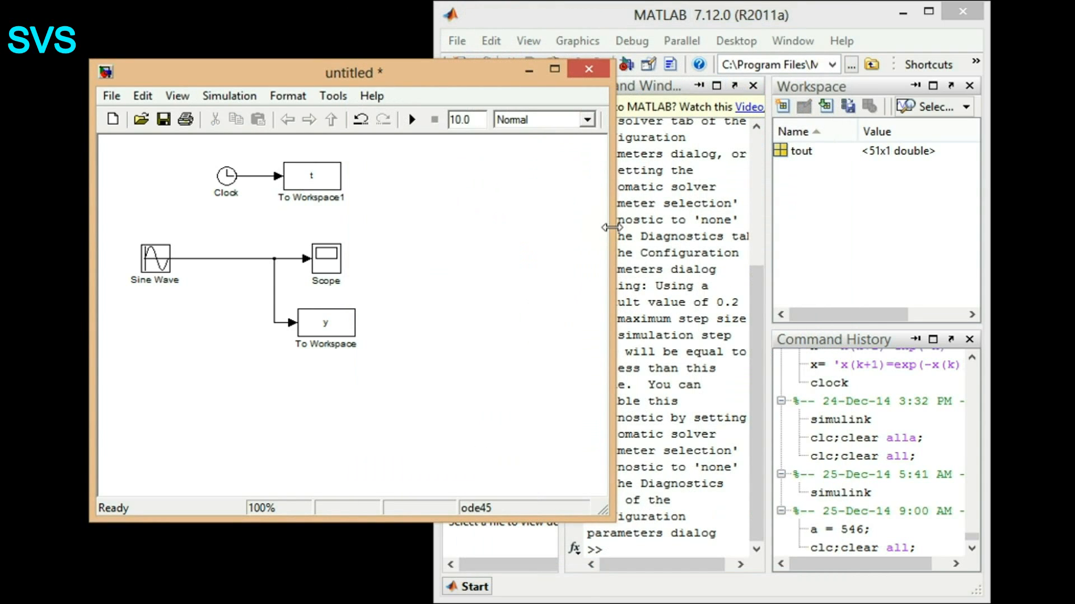
drag(614, 226, 428, 241)
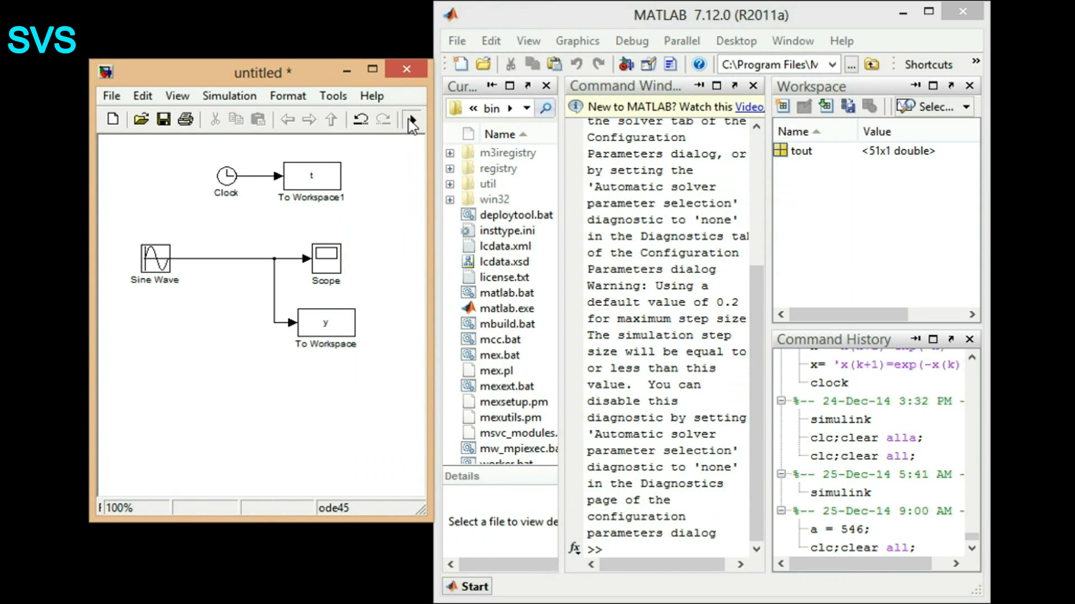
click(410, 120)
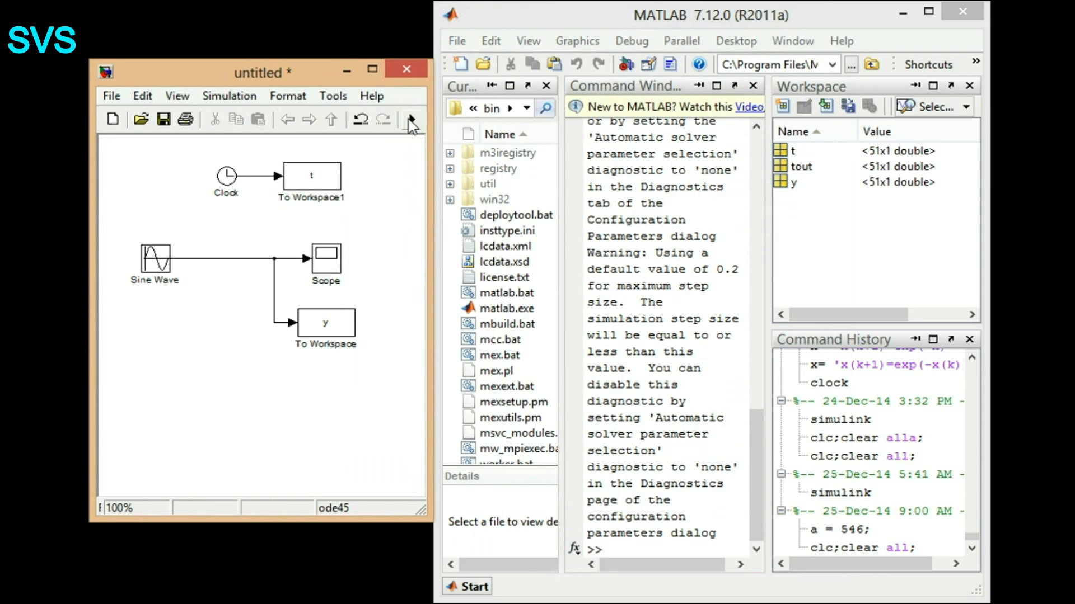
click(788, 152)
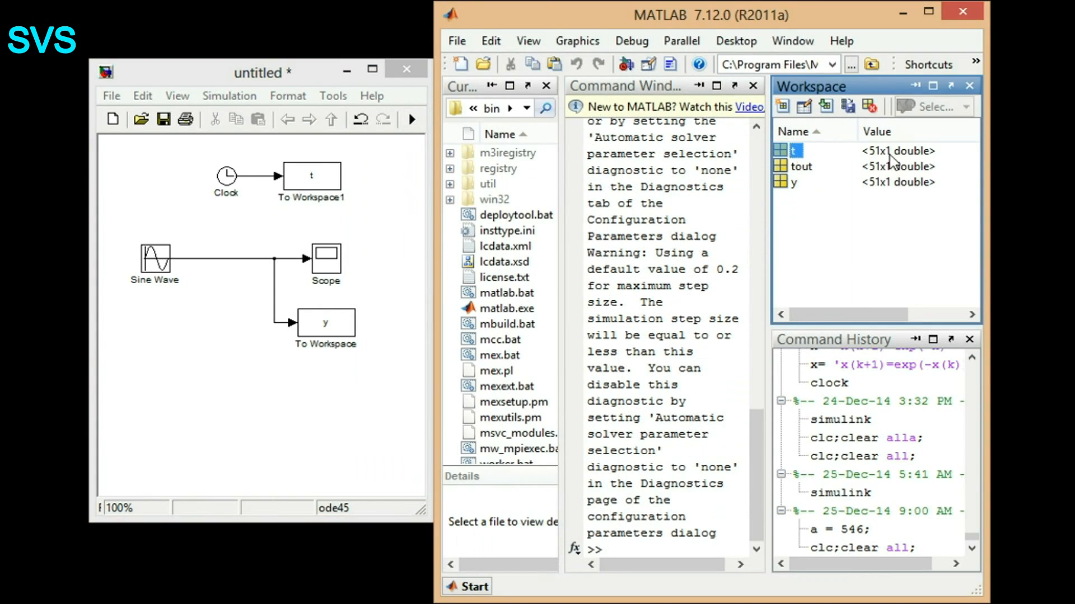
click(790, 185)
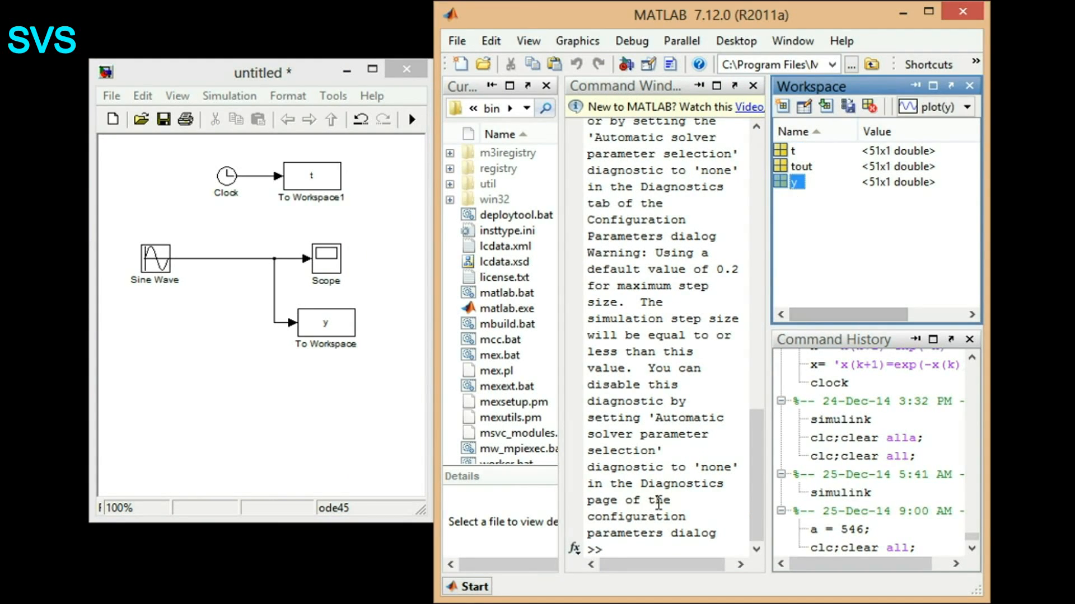
- Clear the Command Window with clc; and plot the exported sine signal with plot(t,y)
click(659, 502)
text(cl)
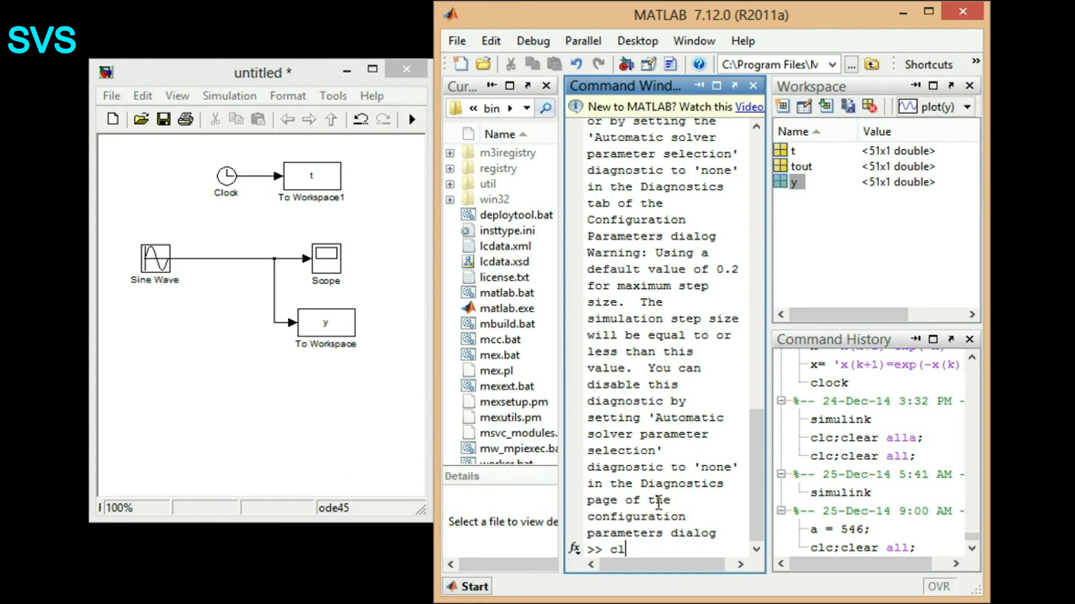
text(c;)
key(Return)
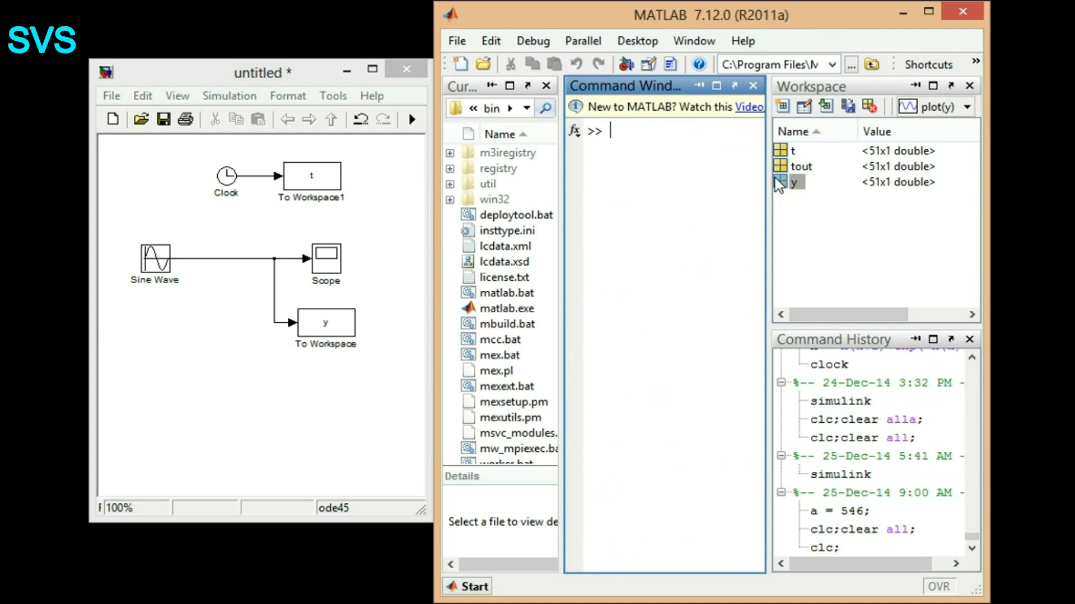
text(plot ())
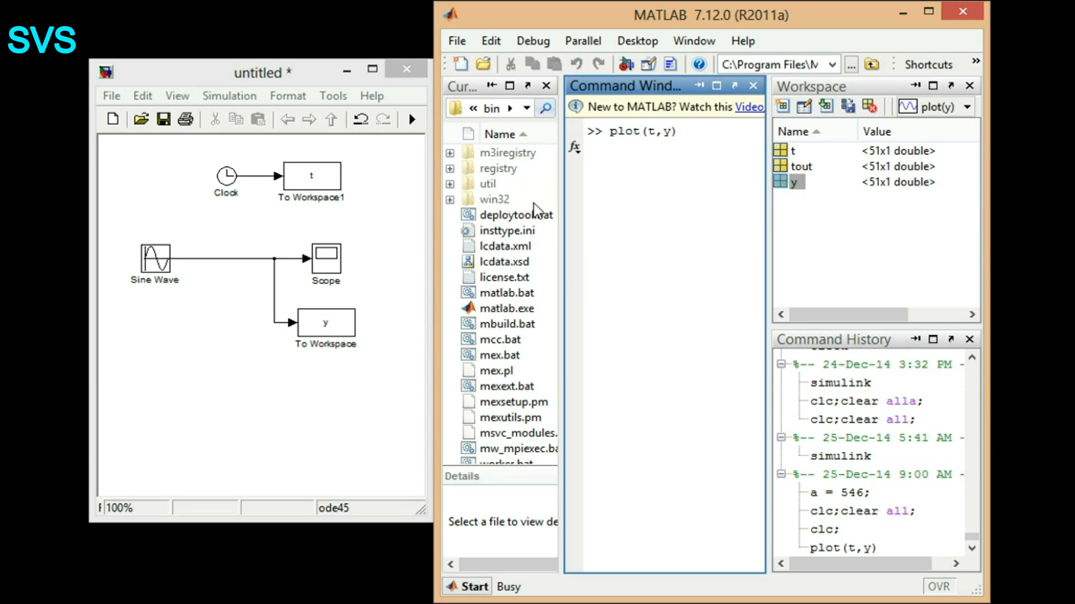
- Shrink the figure window and place it beside the opened Scope to compare the two sine plots
drag(351, 13, 598, 90)
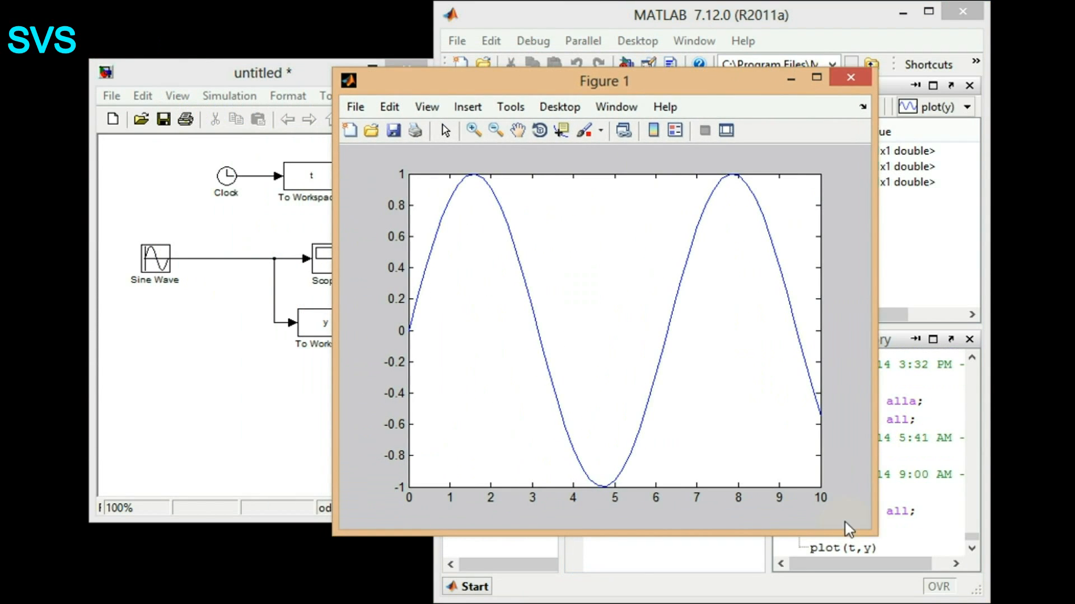
drag(871, 533, 827, 396)
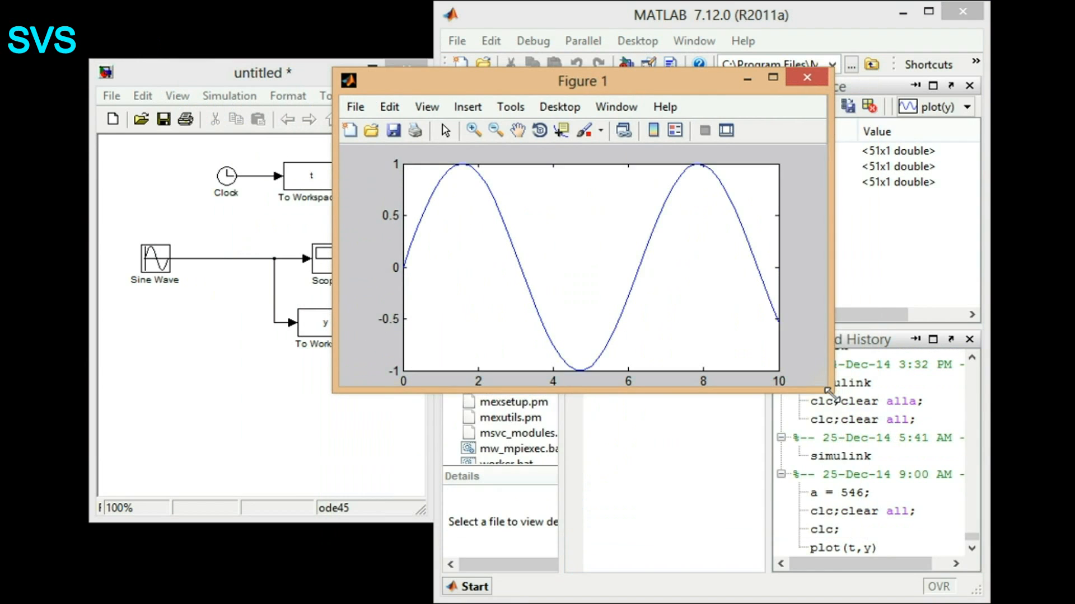
click(189, 337)
double_click(329, 263)
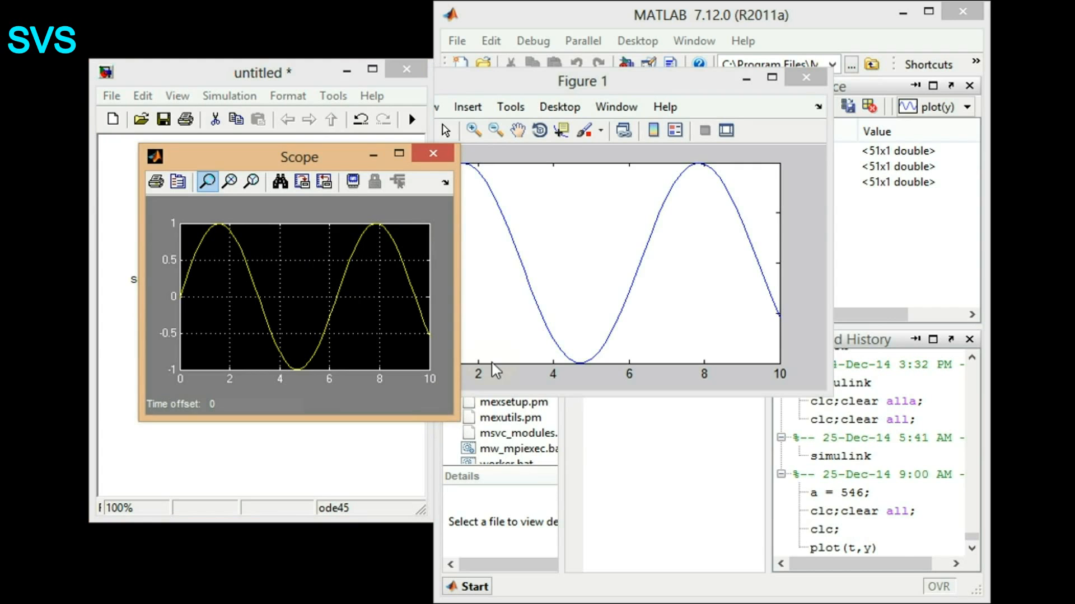
click(556, 85)
drag(555, 85, 701, 129)
drag(250, 168, 249, 162)
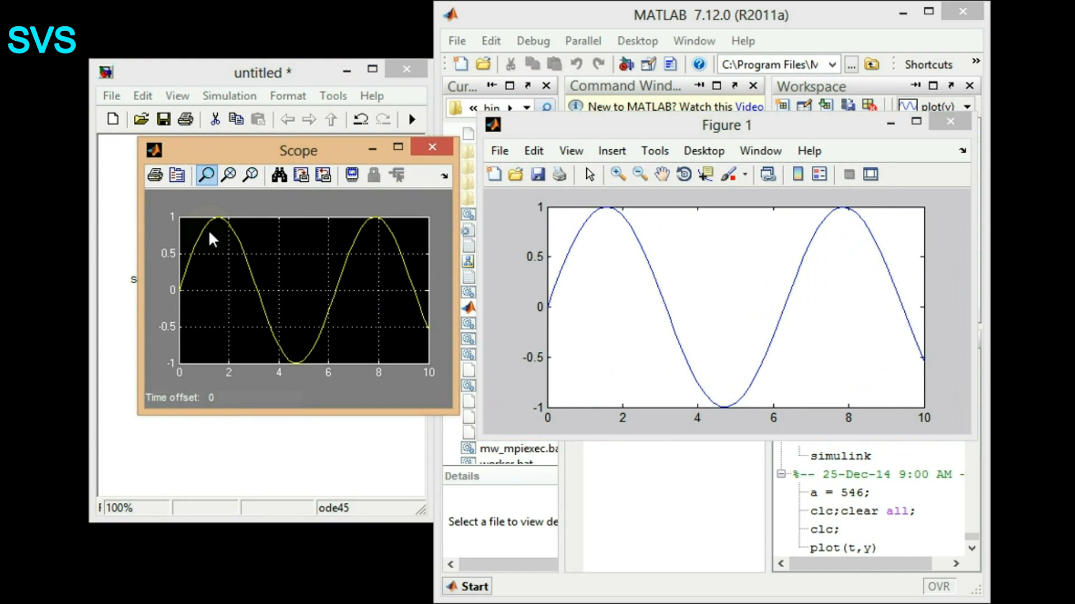
- Turn on the grid in the figure's axes for comparison, and close the figure and Scope windows
click(590, 174)
click(608, 273)
right_click(603, 270)
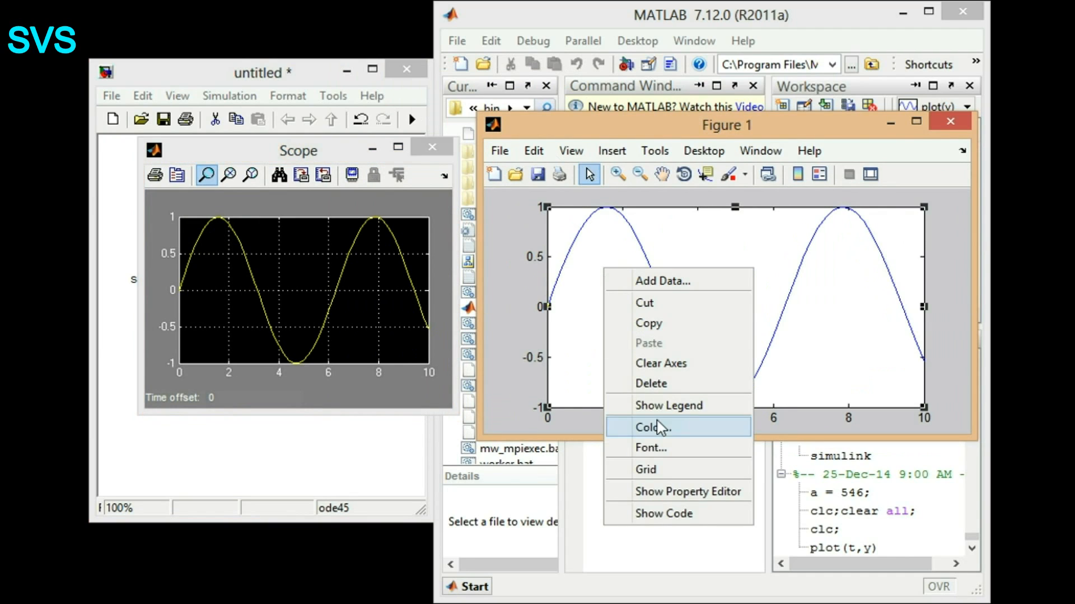
click(652, 472)
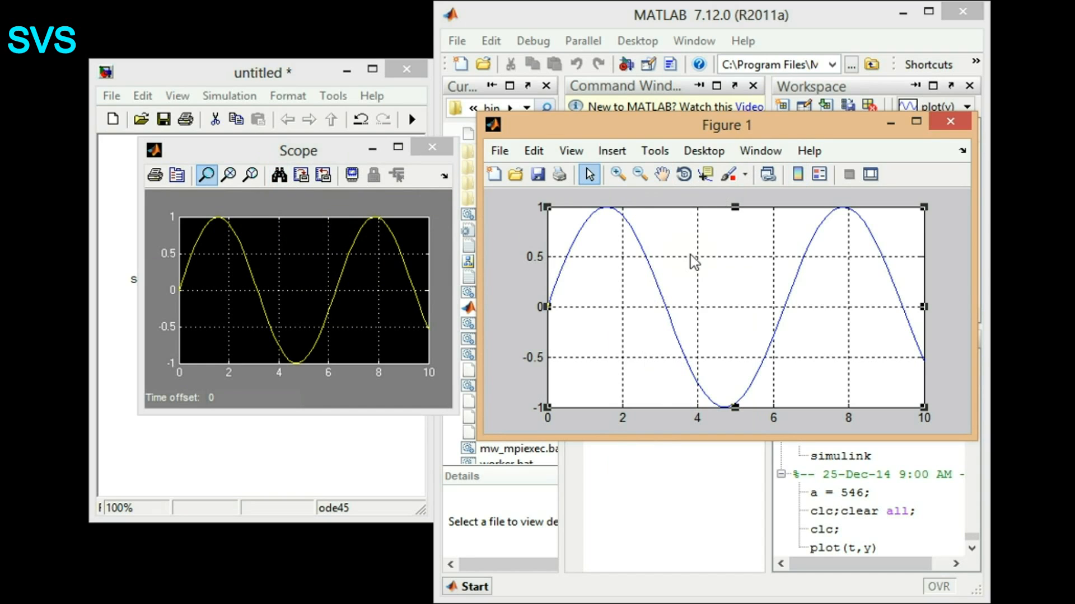
click(950, 122)
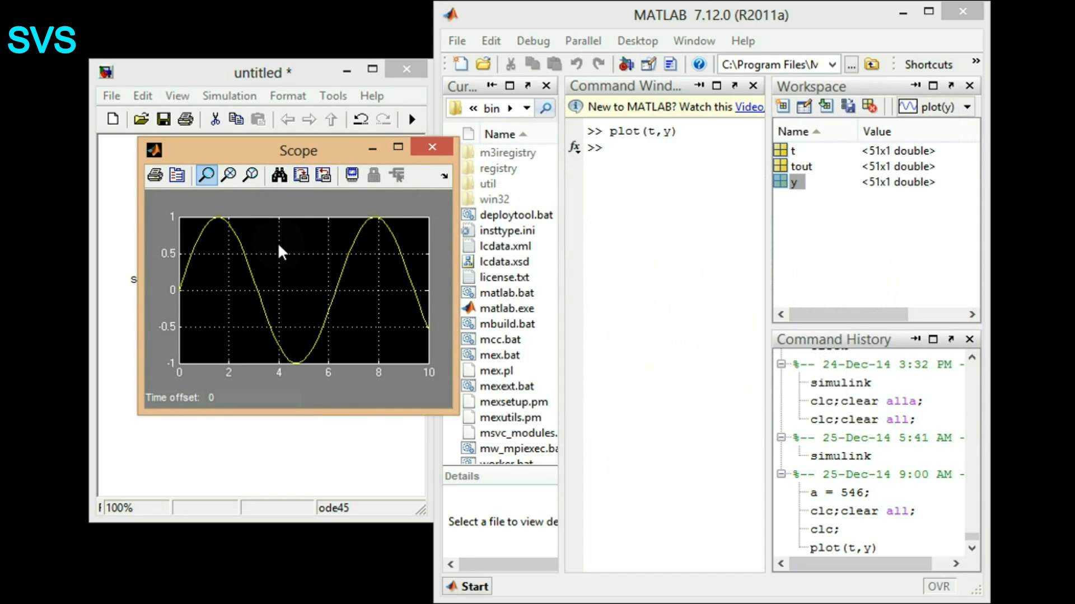
click(431, 147)
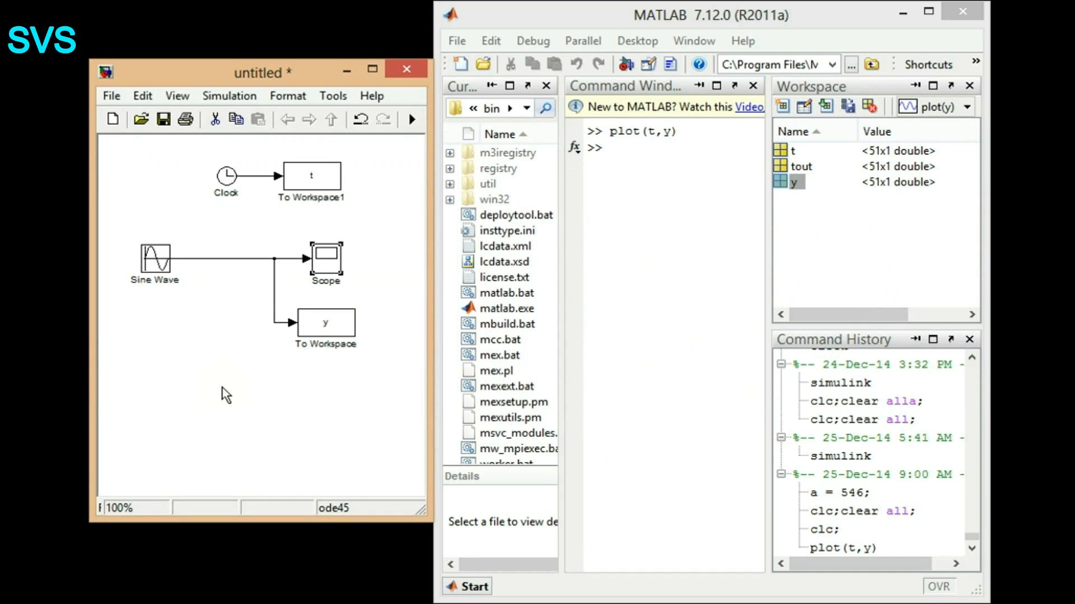
click(293, 390)
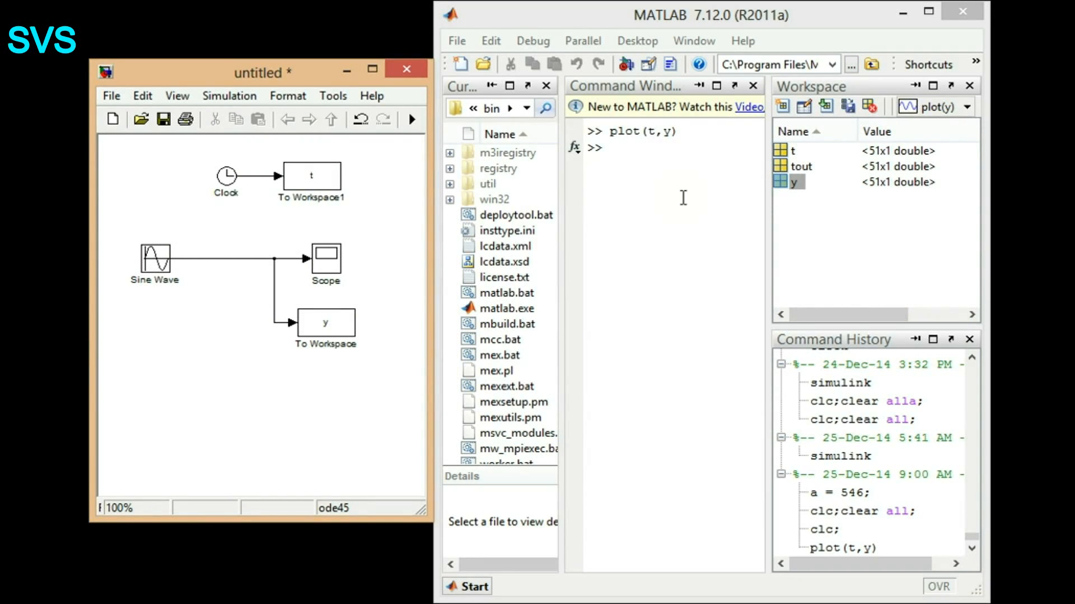
- Set the Sine Wave block's amplitude to the variable Vm
double_click(156, 259)
double_click(235, 396)
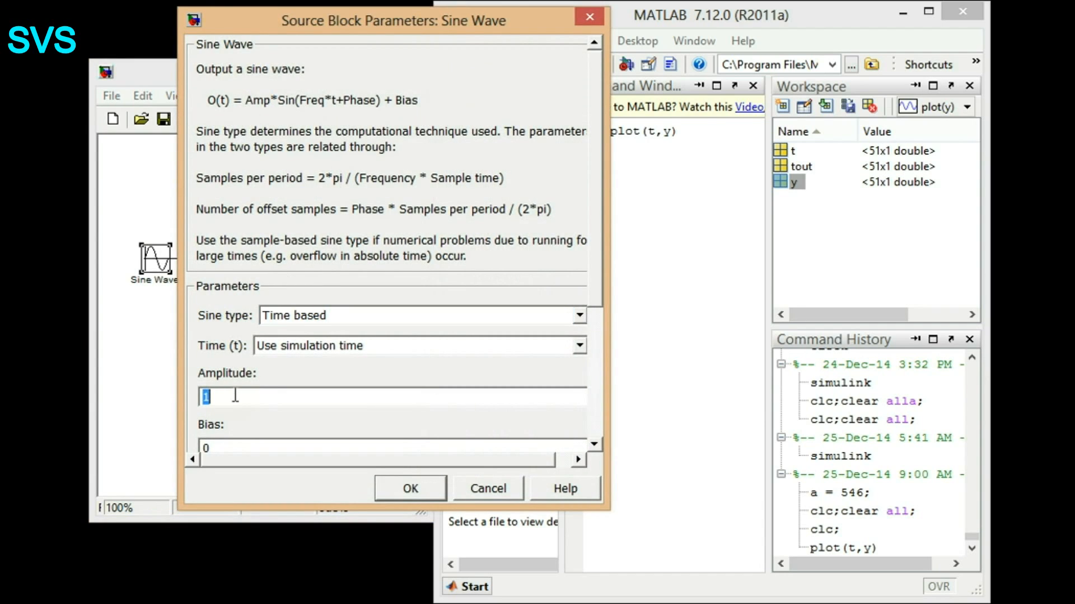
text(Vm)
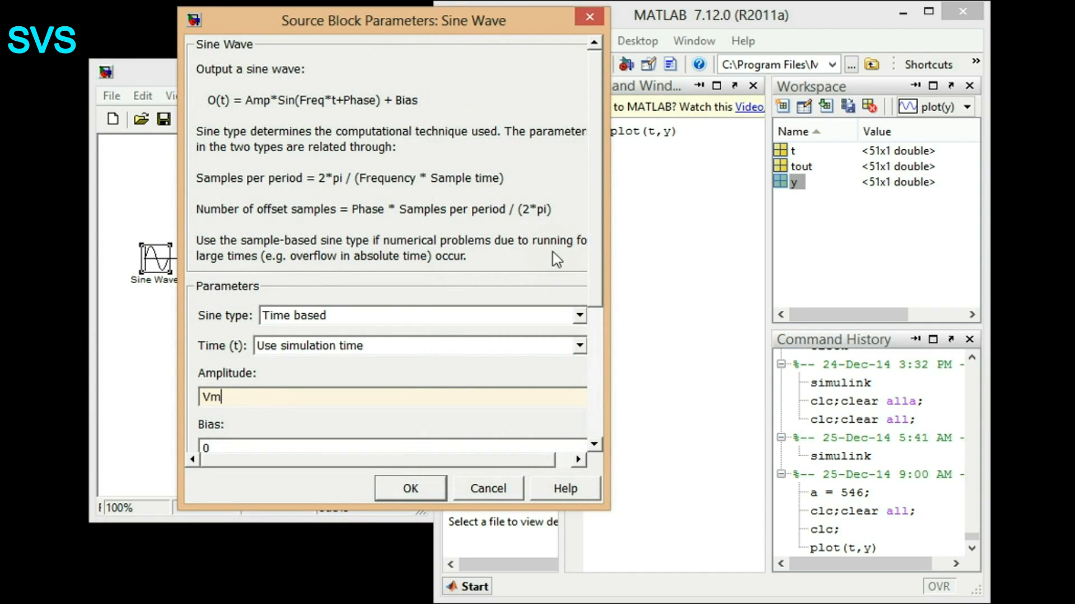
drag(596, 283, 595, 369)
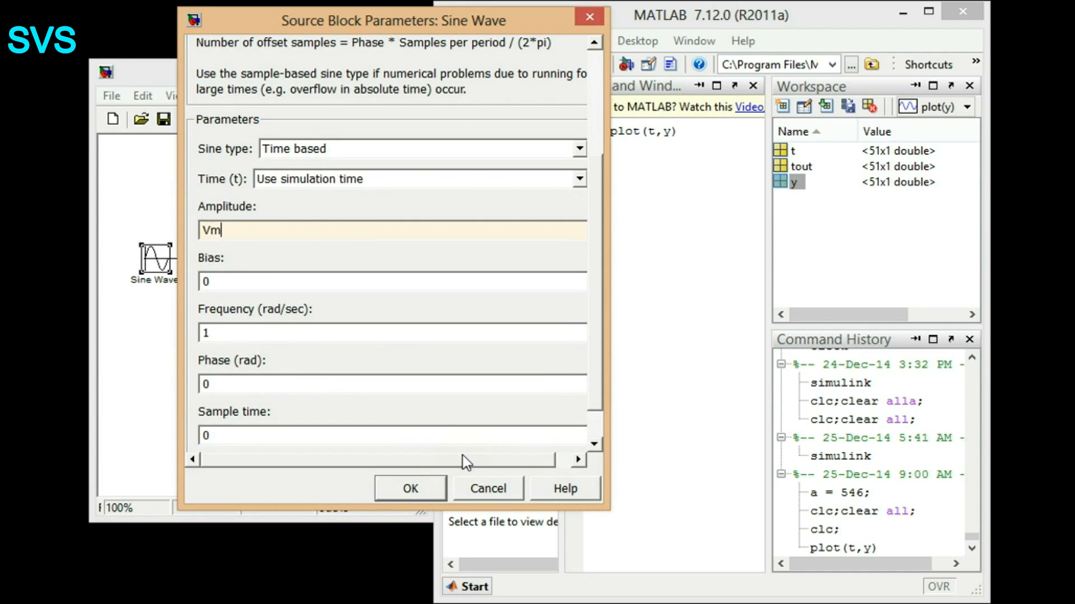
click(414, 495)
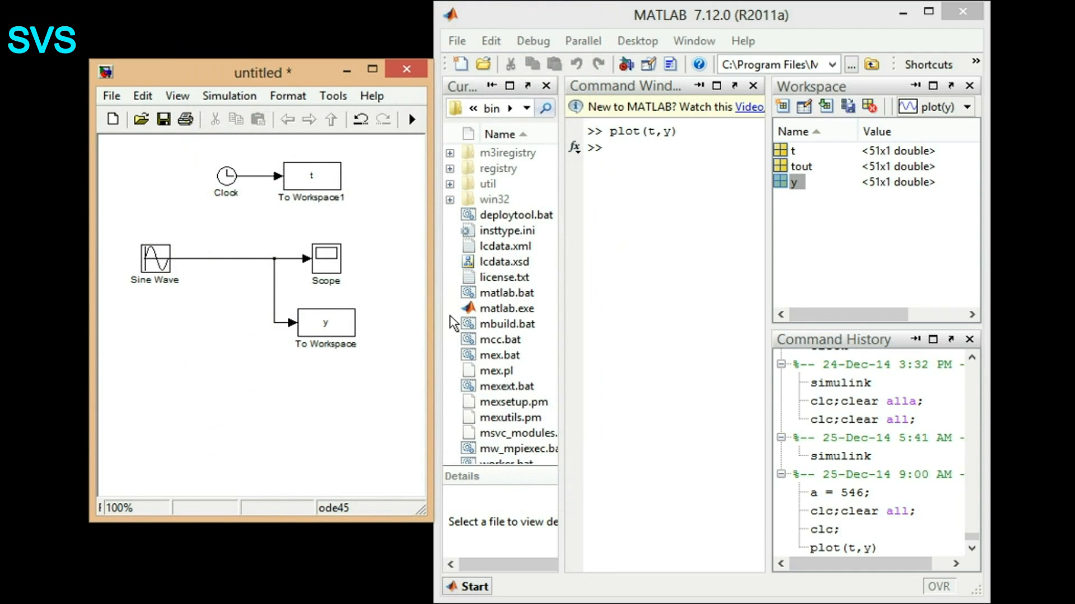
- Define Vm=10; in the MATLAB Command Window and run the simulation
click(701, 242)
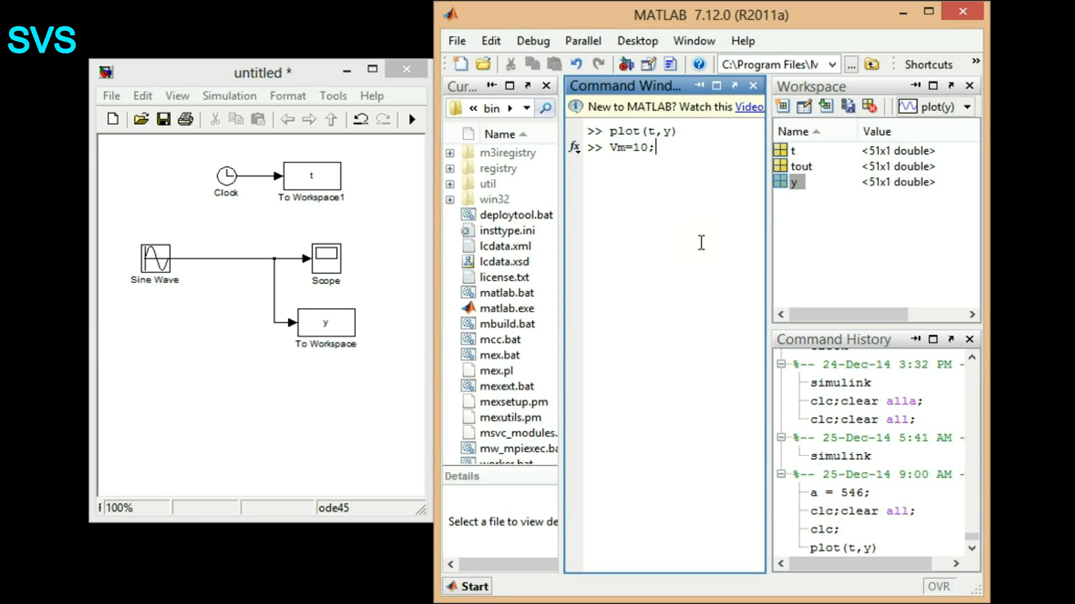
key(Return)
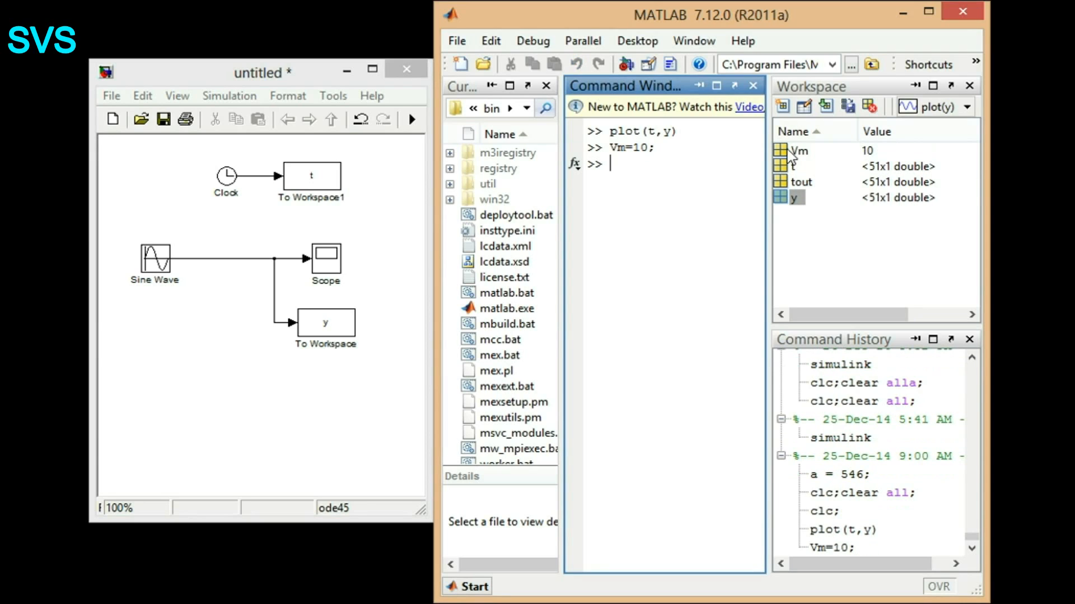
click(411, 118)
- Clear the Command Window with clc;, plot the new sine signal with plot(t,y), and close the figure after viewing it
click(675, 446)
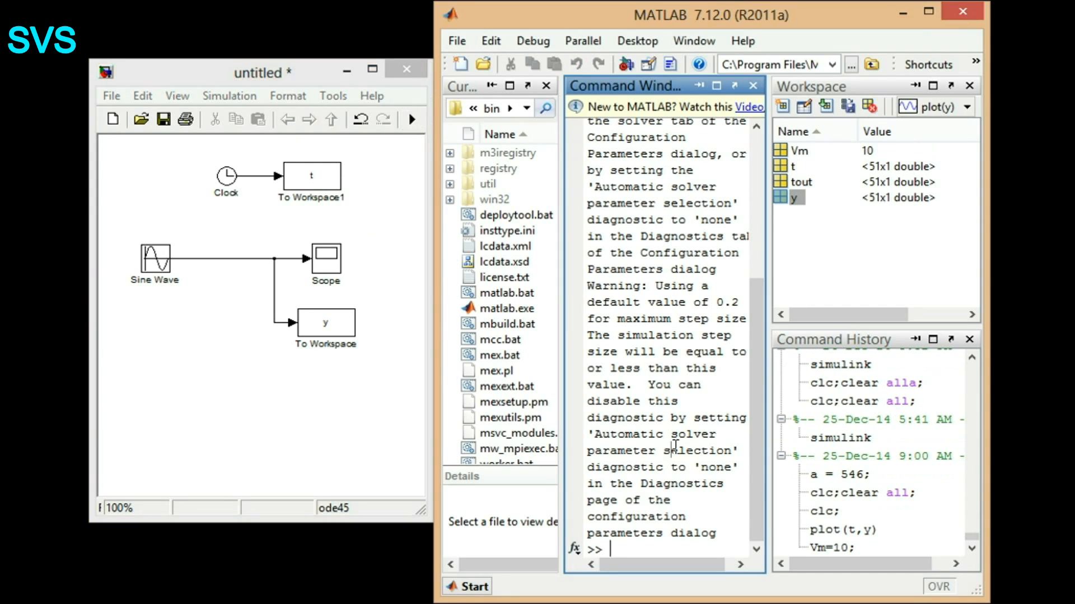
text(clc;)
key(Return)
text(plot(t,y))
key(Return)
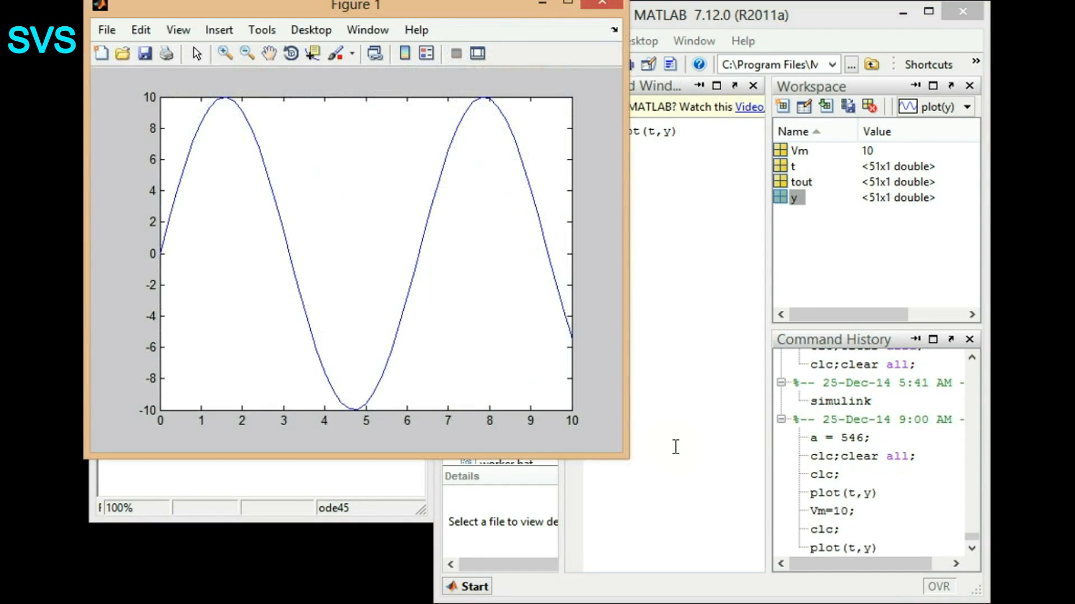
drag(281, 9, 517, 94)
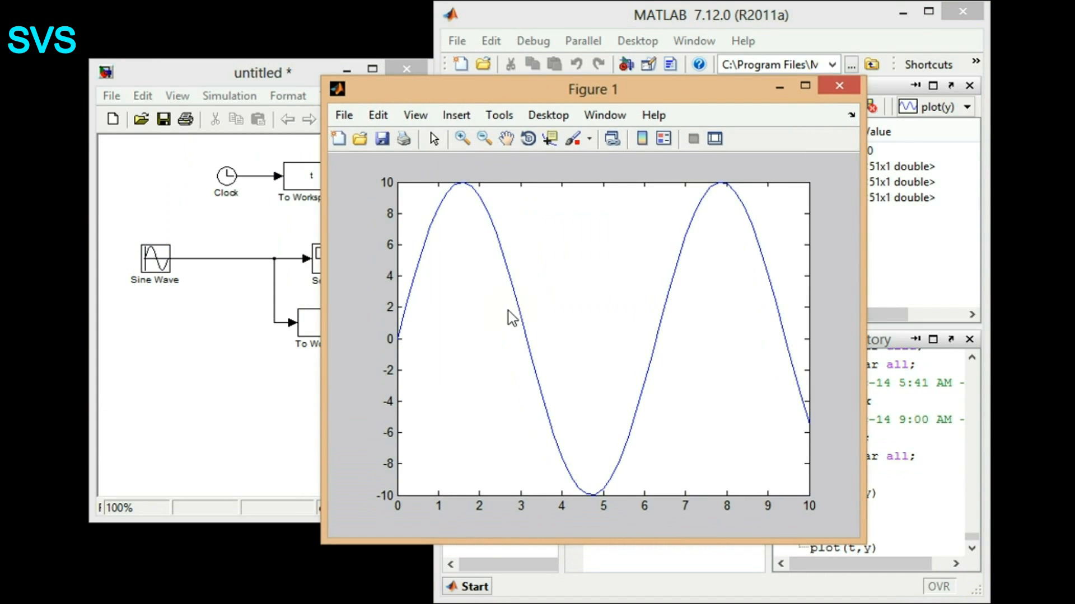
click(837, 87)
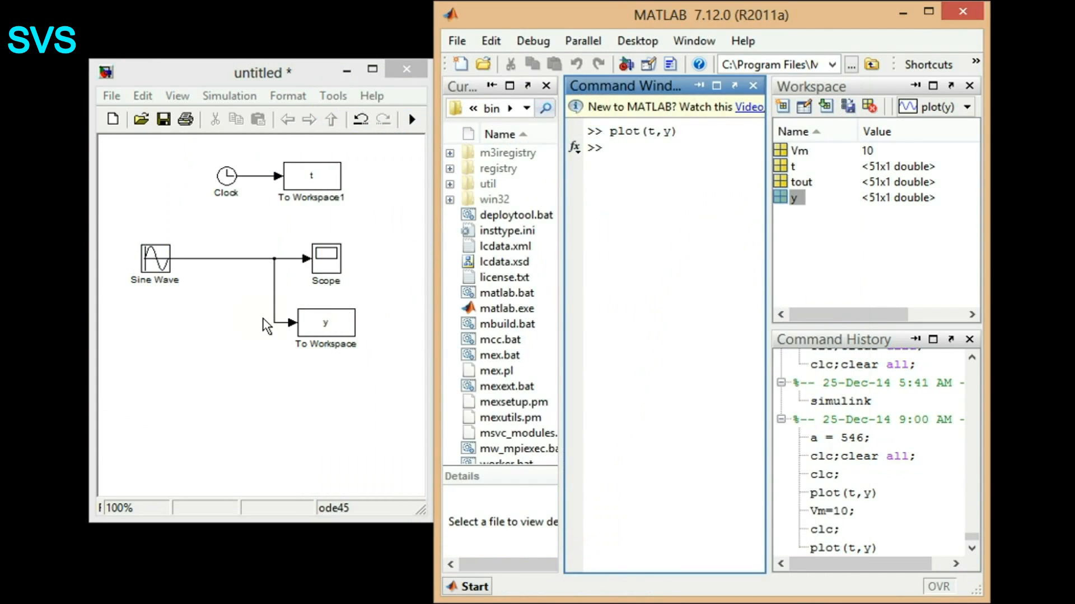
- Review the Sine Wave block's parameters and close them without changes
double_click(158, 262)
drag(598, 260, 595, 135)
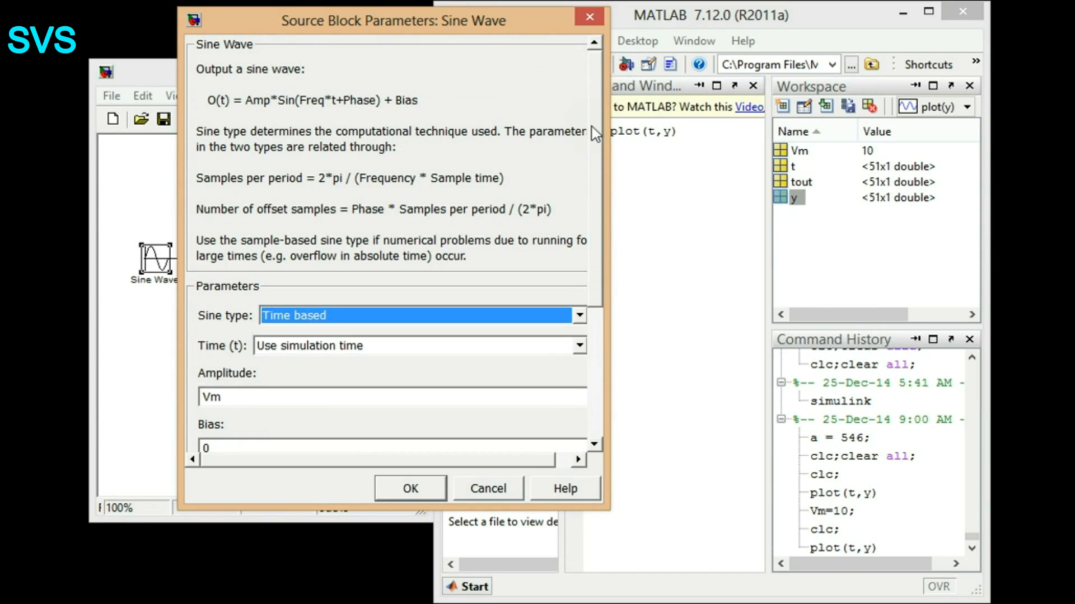
click(590, 21)
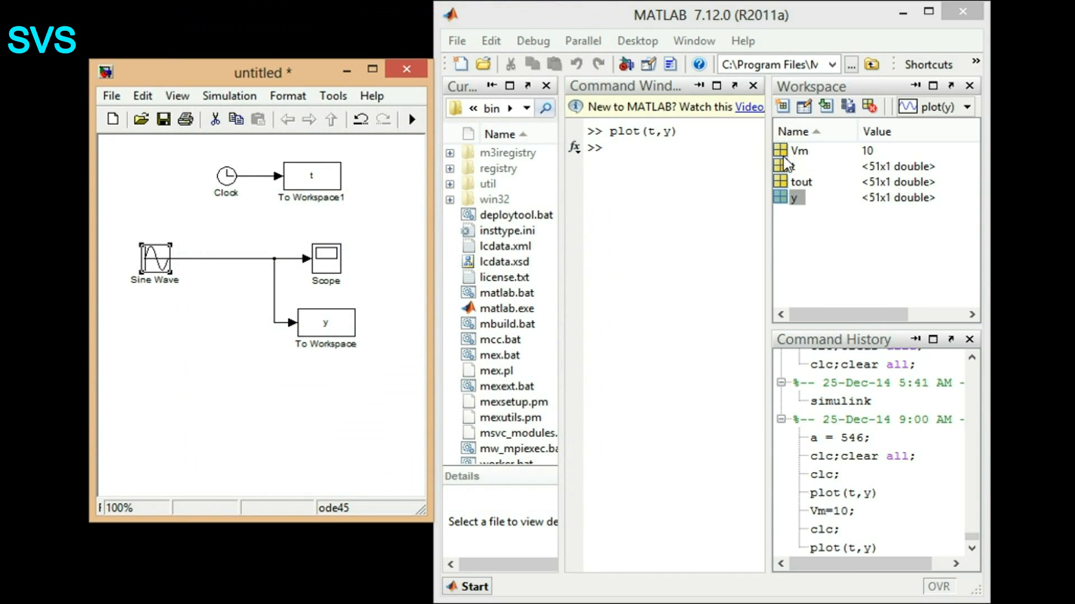
- Create a new script, undock its Editor window, and place it narrowed beside the Simulink model
click(467, 65)
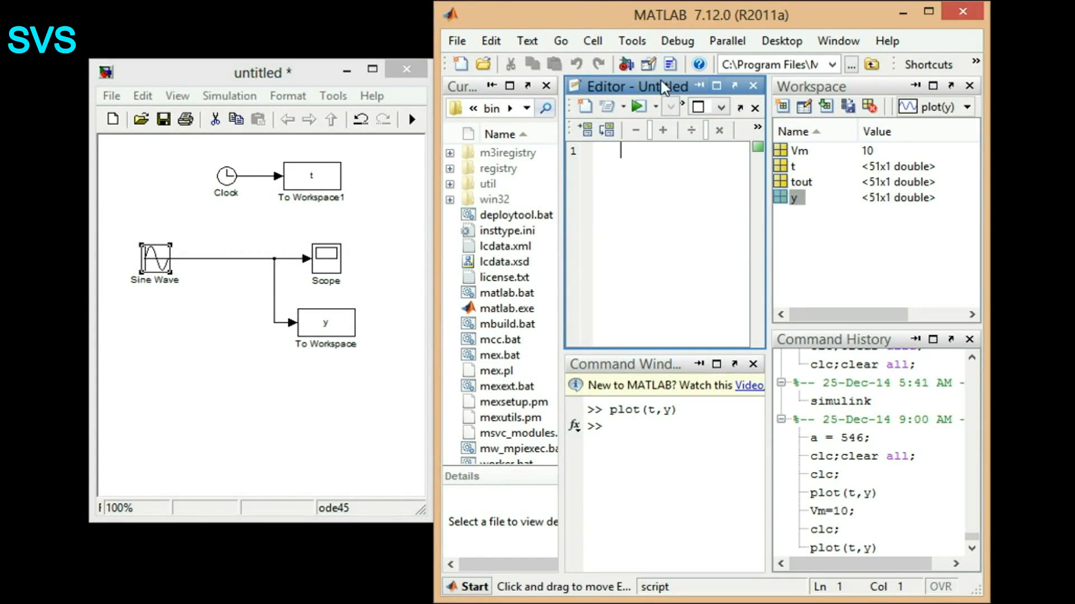
click(734, 85)
drag(677, 106, 619, 71)
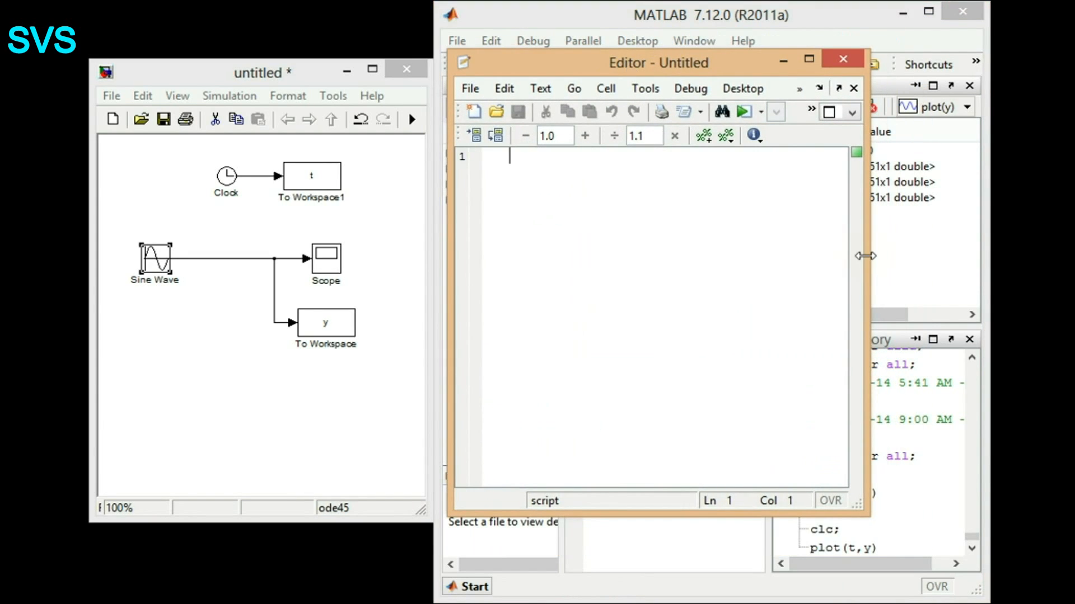
drag(865, 256, 743, 256)
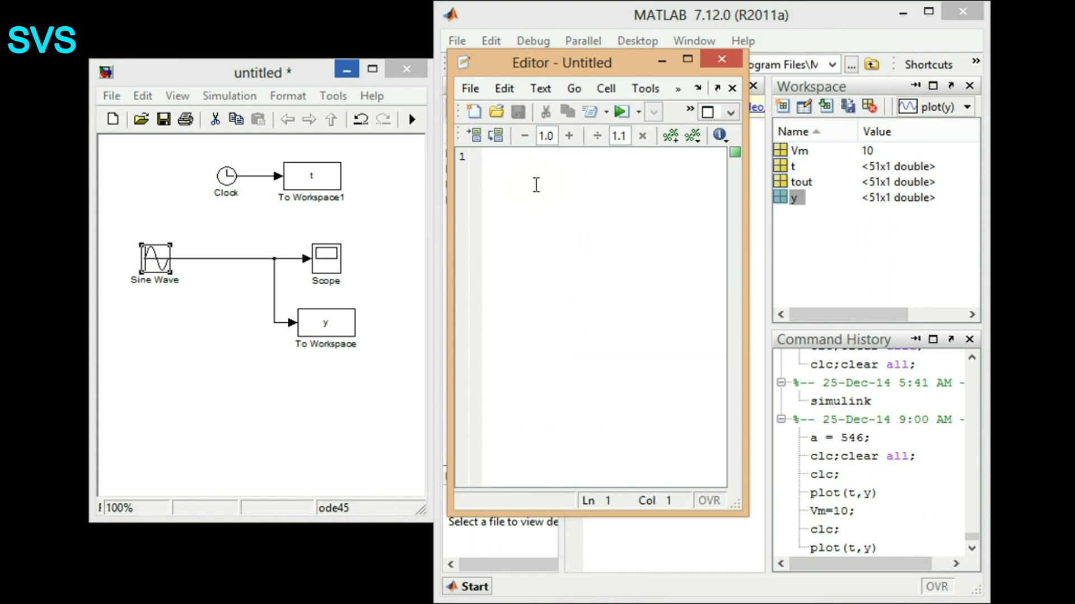
- Write clc;clear all; as the first line of the new script and execute it to empty the workspace
text(clc;)
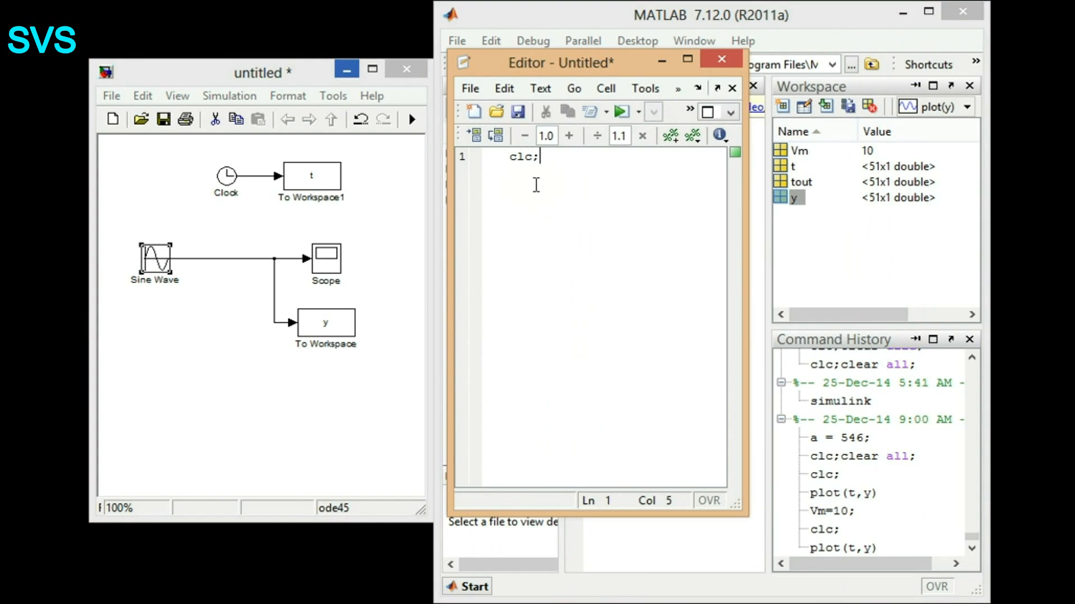
text(cleqra)
key(BackSpace)
key(BackSpace)
text(ar all;)
key(Return)
key(ctrl+Return)
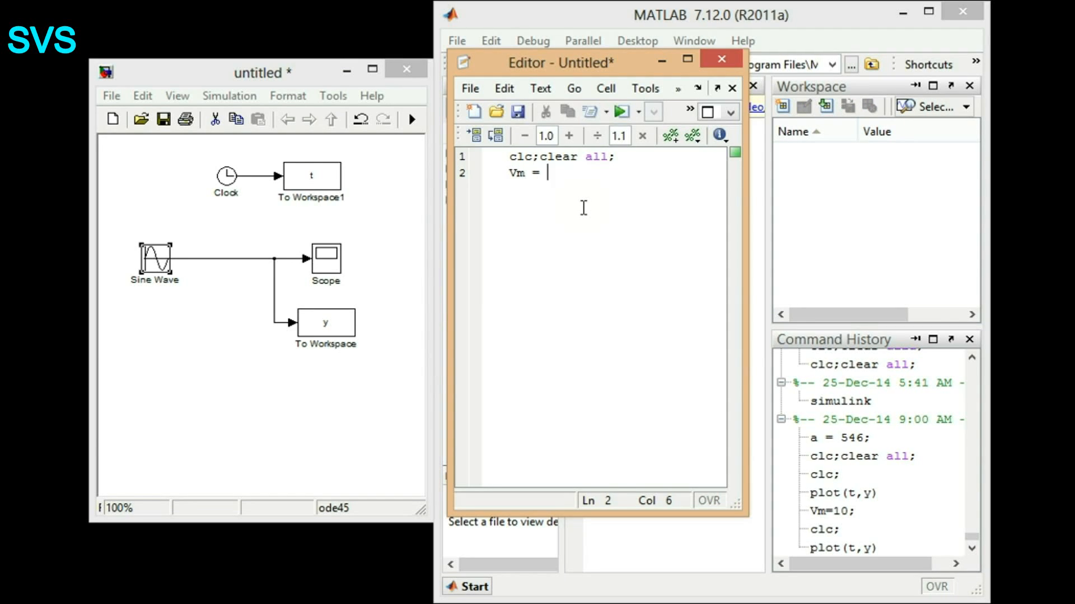
- Define Vm = 10; on the script's second line and execute the script
text(10;)
key(Return)
key(ctrl+Return)
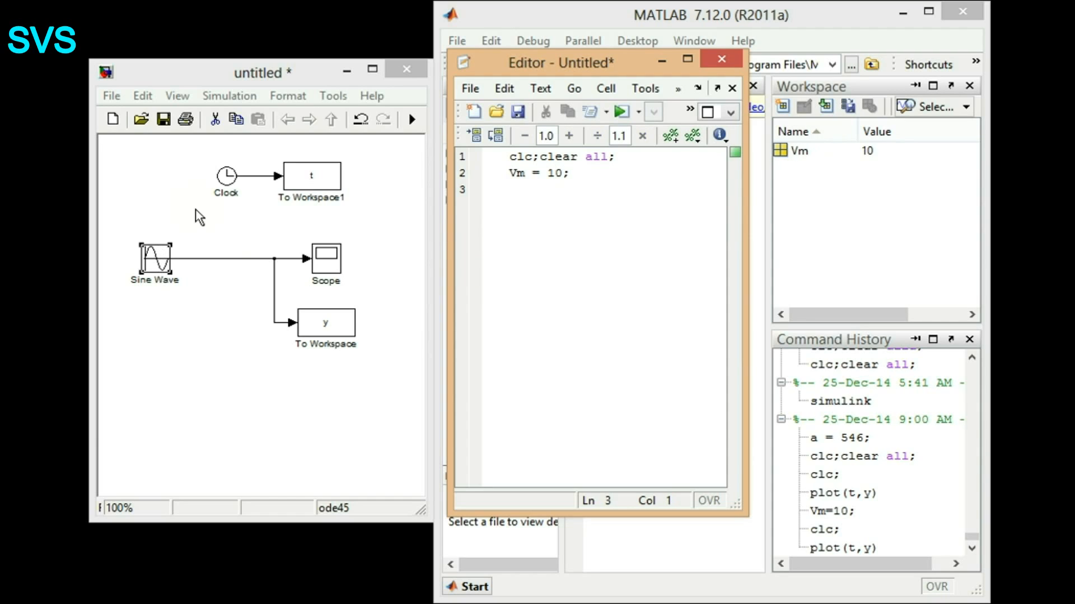
click(206, 366)
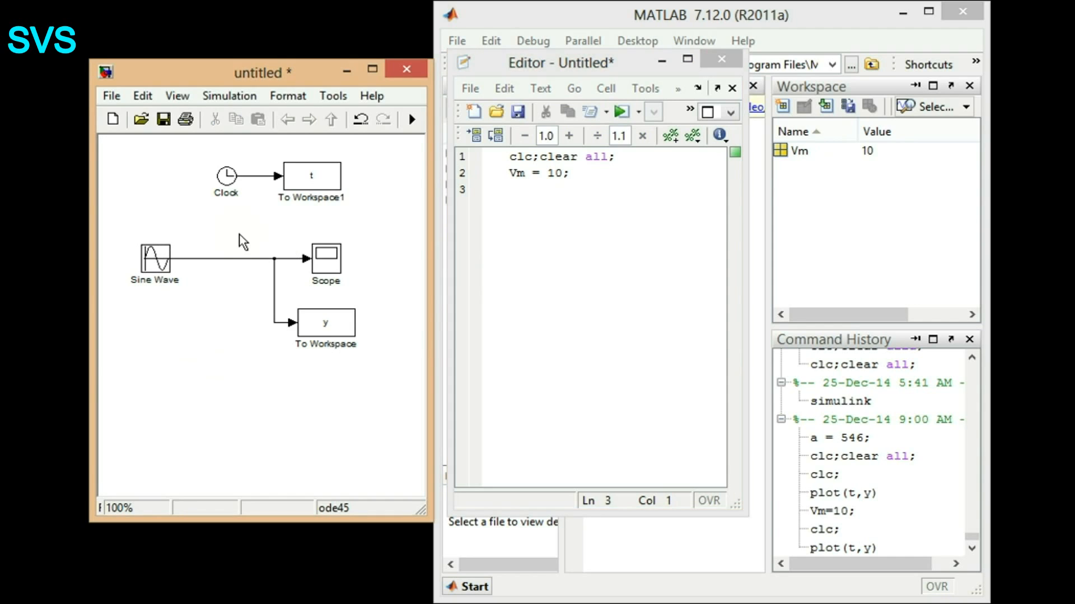
click(555, 206)
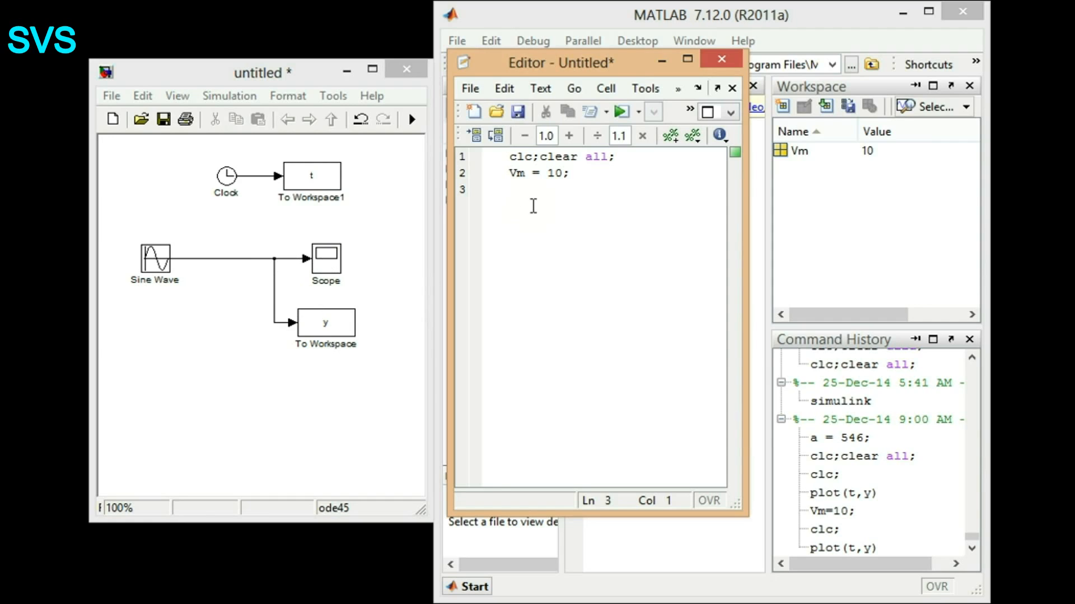
key(Return)
text(sim())
key(Left)
drag(552, 222, 501, 221)
key(Delete)
- Save the Simulink model on the Desktop as test1
click(143, 196)
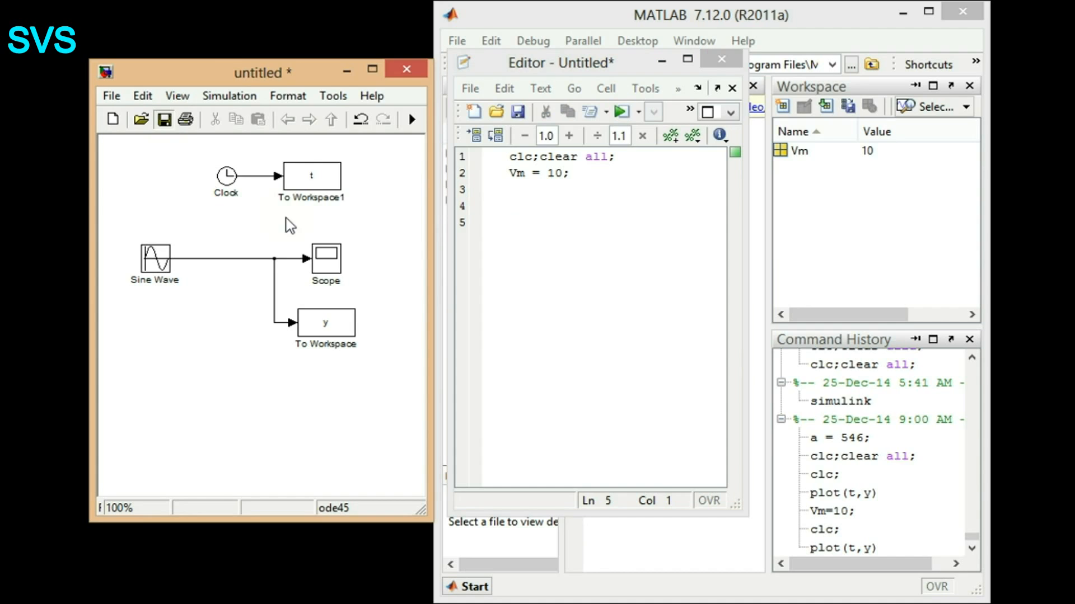
key(ctrl+s)
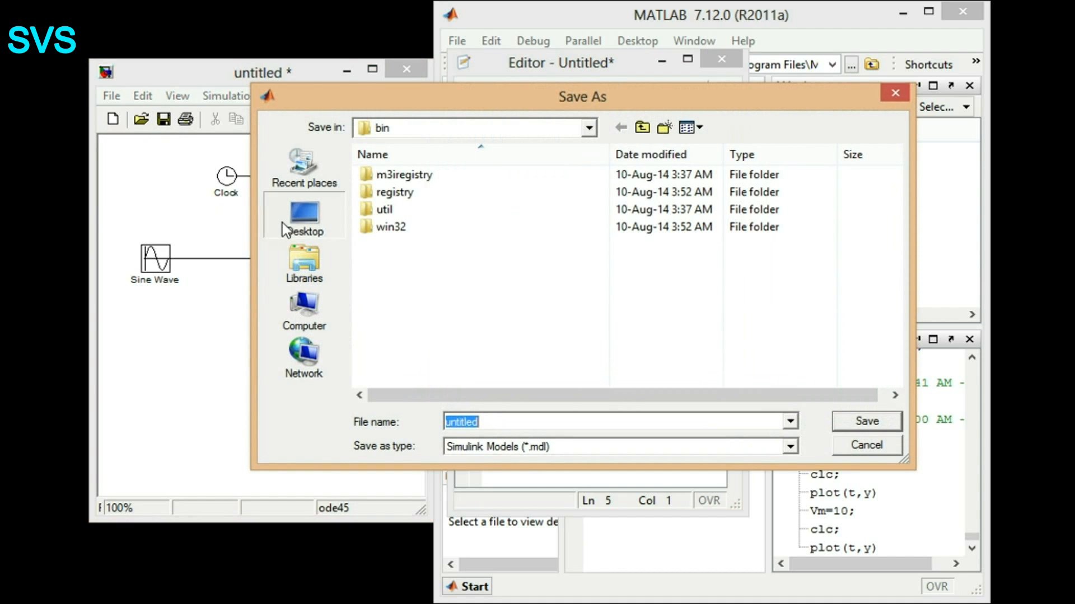
click(286, 223)
text(test)
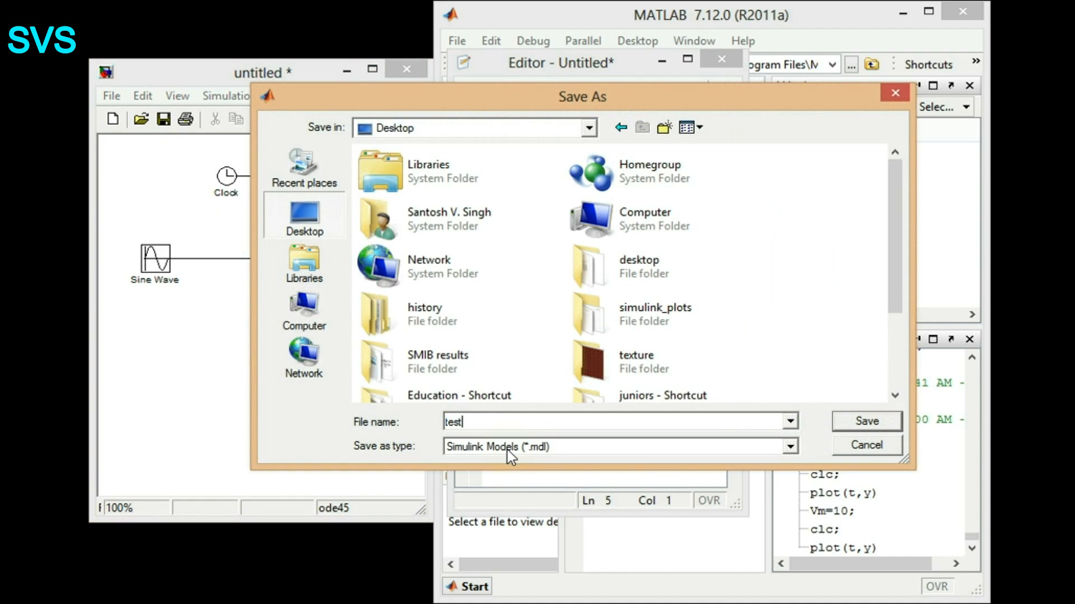
text(1)
key(Return)
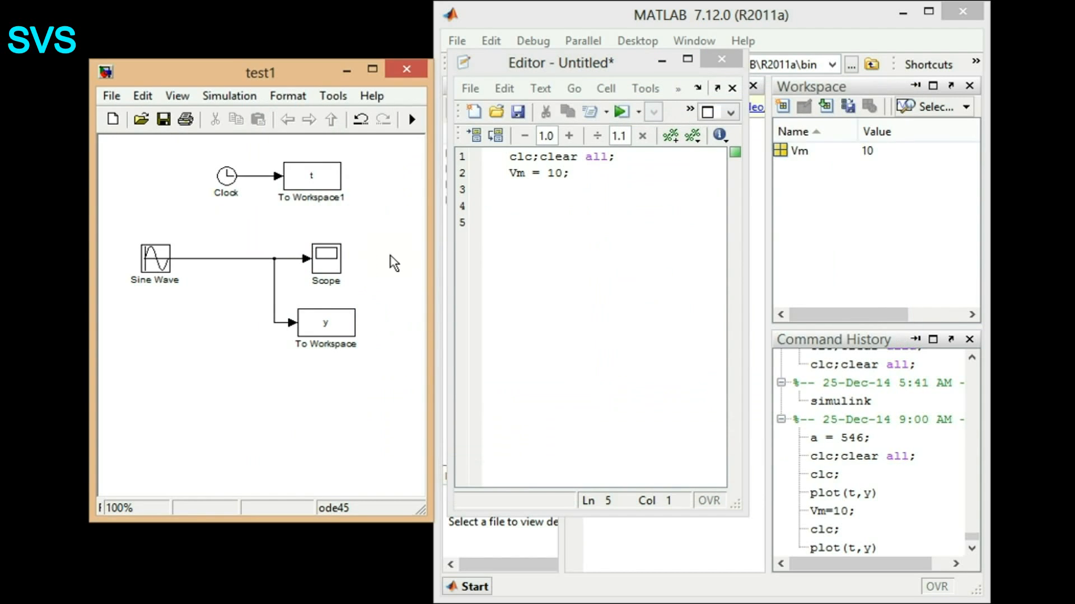
- Add sim('test1') on line 4 of the script and run the whole script to simulate the model
click(584, 325)
text(sim('test')
key(Left)
text(test1)
click(618, 279)
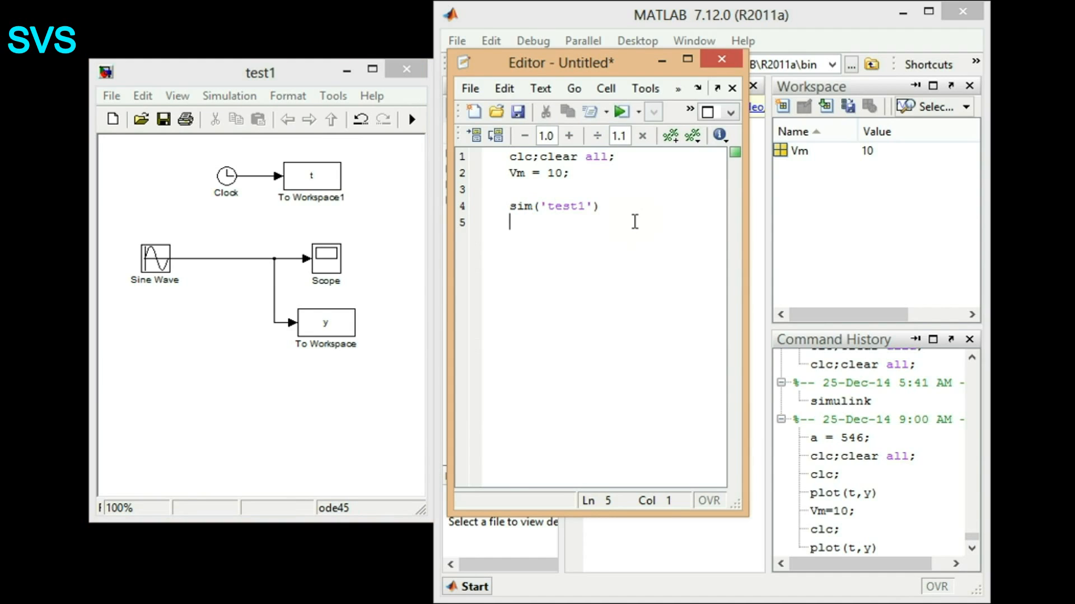
key(ctrl+a)
key(F9)
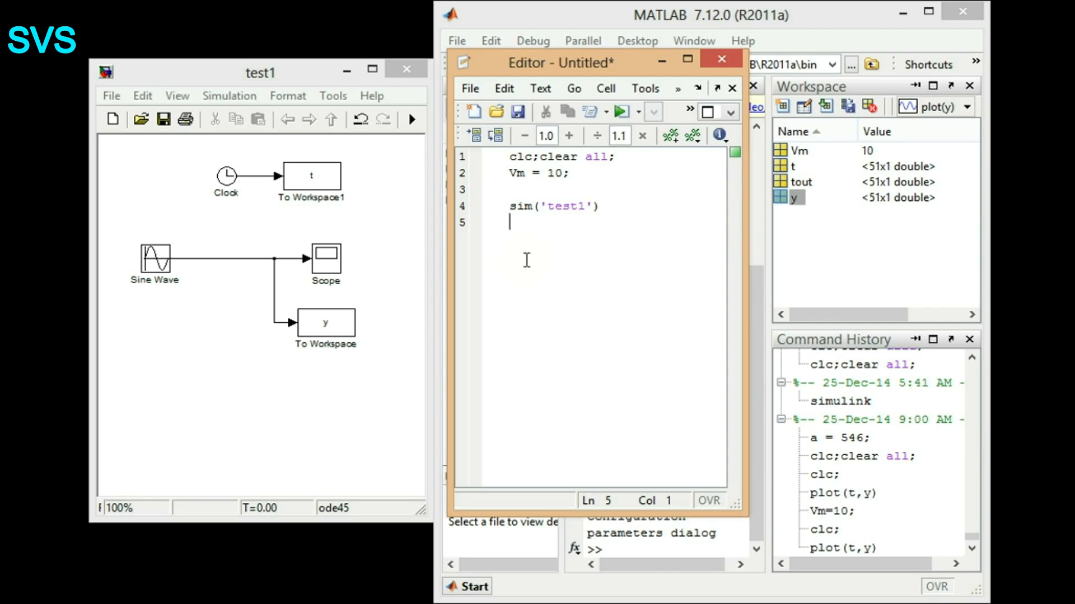
- Add plot(t,y) on line 6 of the script and execute the script to plot the sine signal
key(Return)
text(plot())
key(Left)
text(t,y)
key(ctrl+Return)
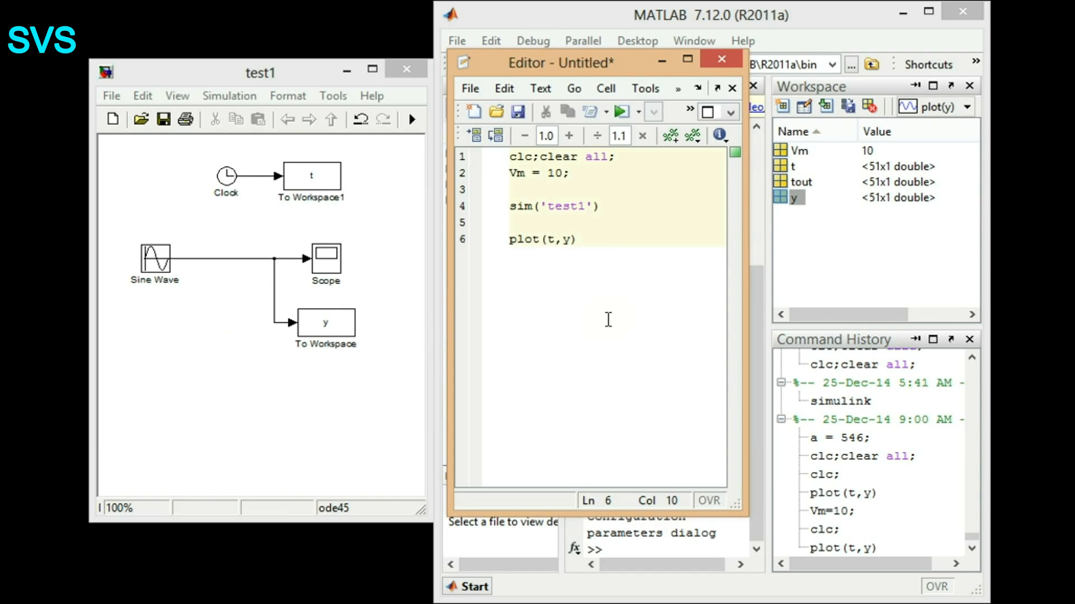
- Shrink the Figure 1 window and place it below the script's code so both can be viewed
drag(293, 7, 494, 93)
drag(827, 542, 709, 412)
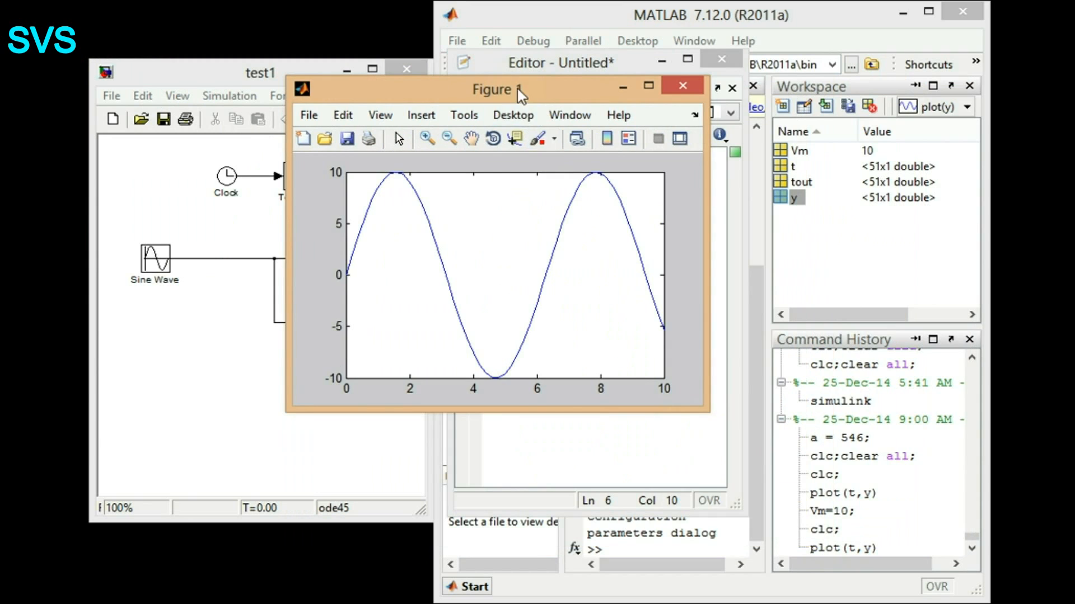
drag(520, 91, 689, 268)
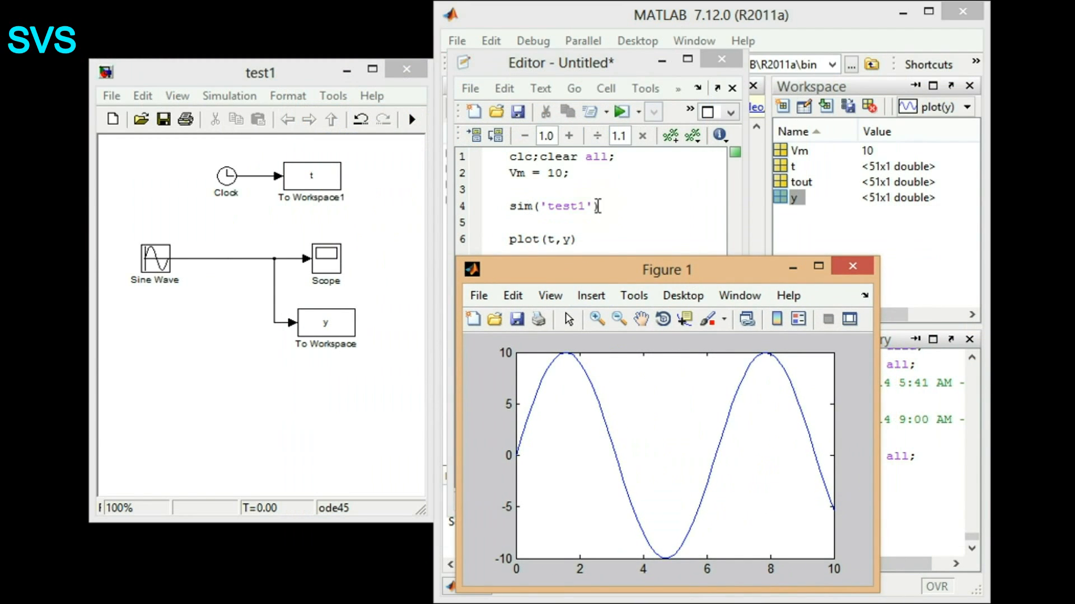
- Close the test1 model window and insert a blank line after sim('test1') in the script
click(597, 207)
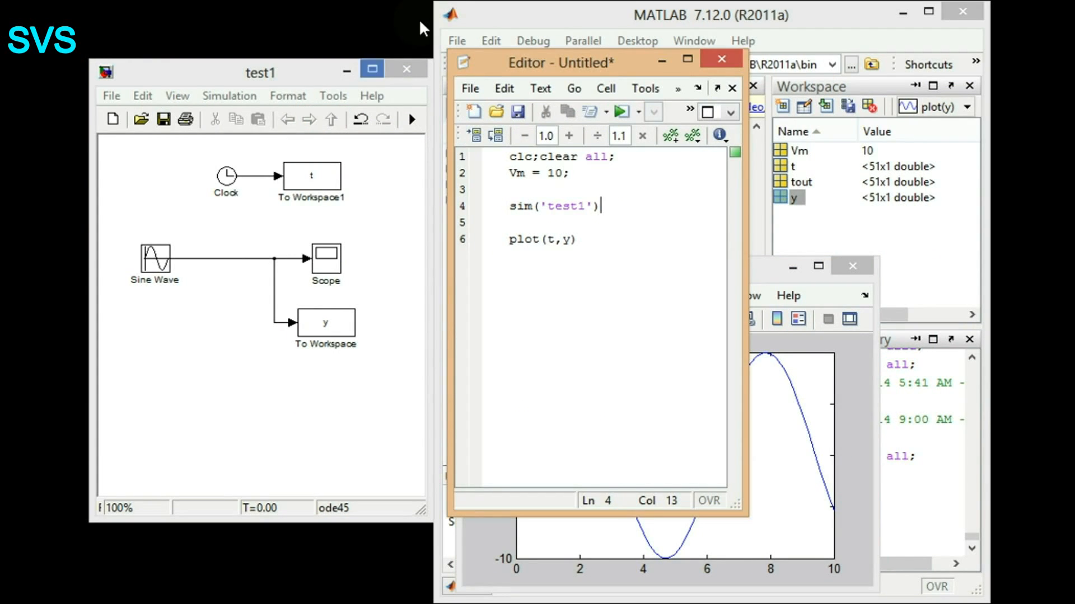
click(389, 70)
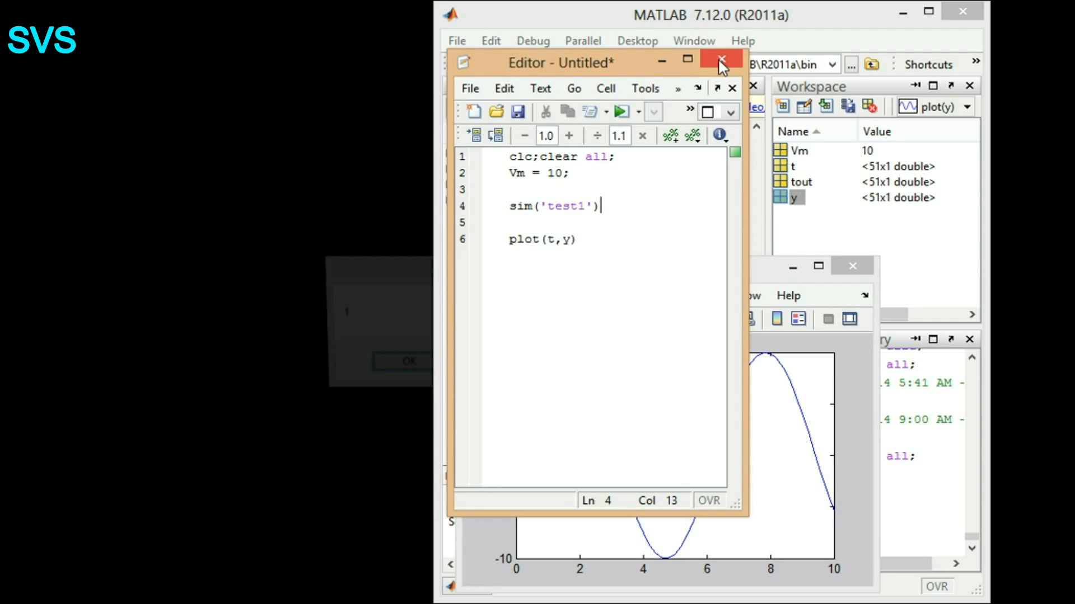
key(Return)
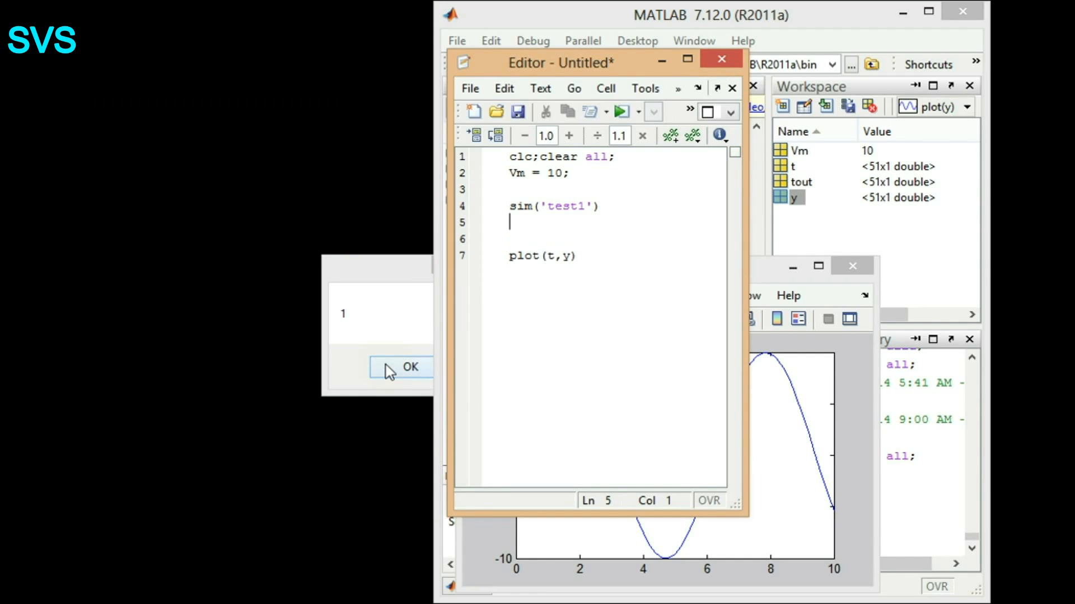